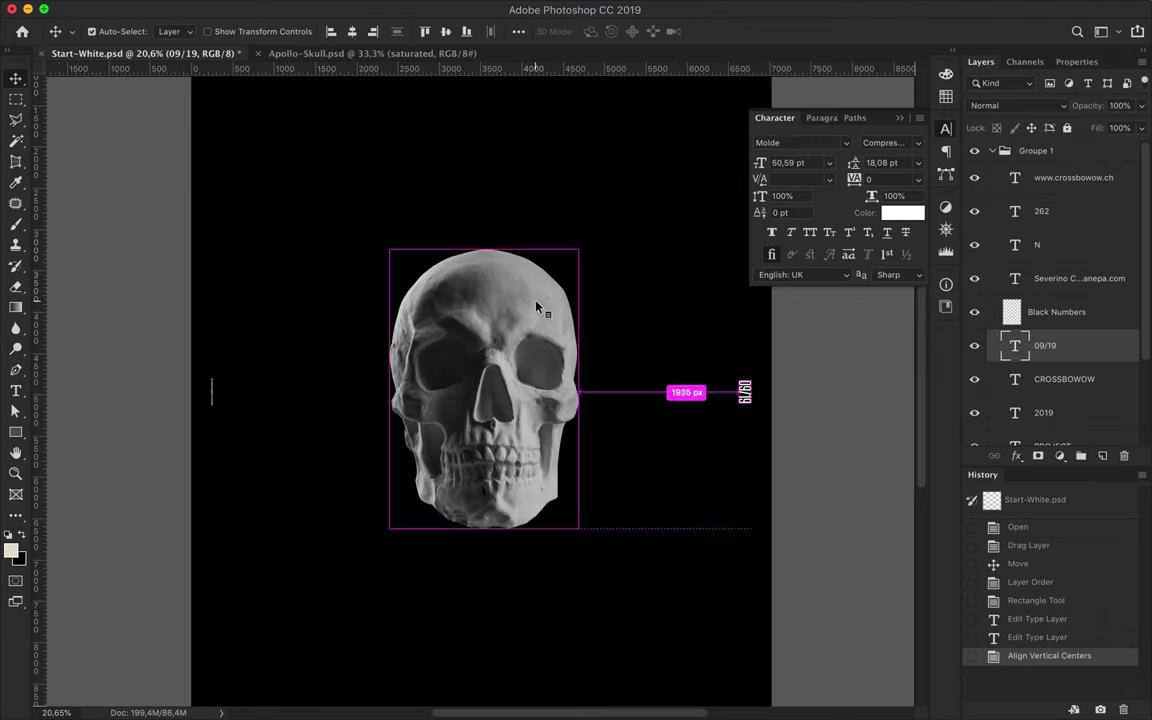
# Enlarge the skull copy to 120%, place it below the original, and apply Mosaic
pyautogui.moveTo(1030, 432); pyautogui.dragTo(1020, 375)
pyautogui.hotkey('ctrl', 't')
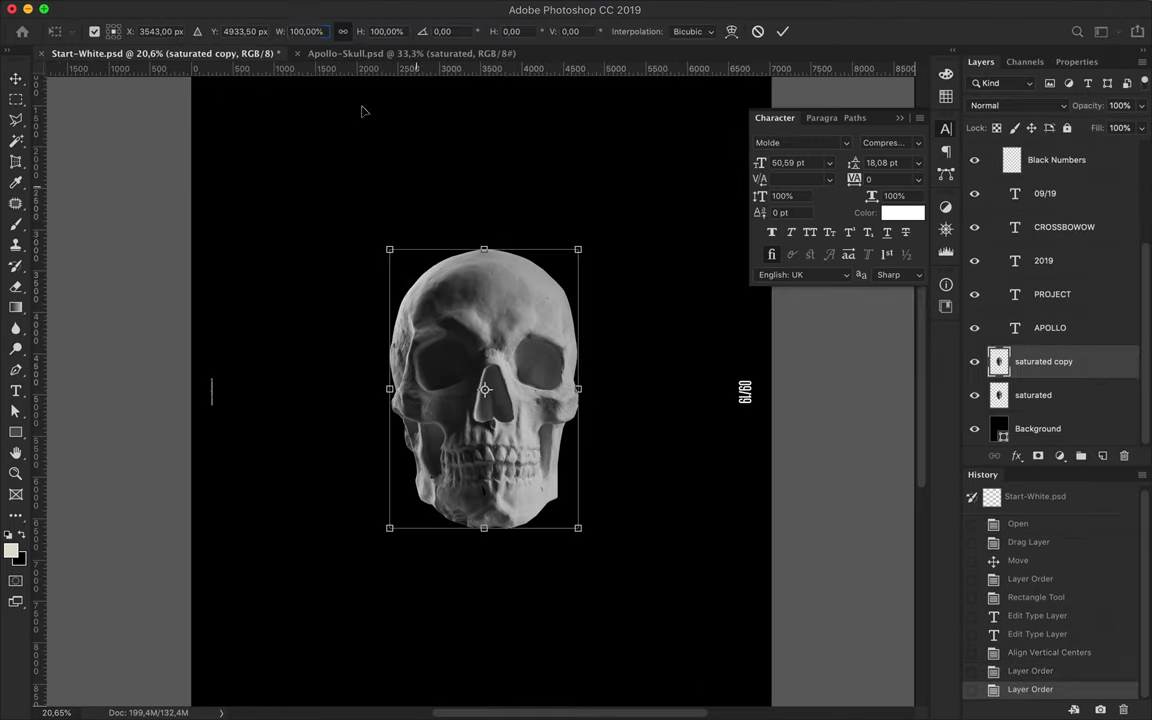
pyautogui.click(299, 31)
pyautogui.write('120')
pyautogui.press('Return')
pyautogui.moveTo(1040, 361); pyautogui.dragTo(1040, 410)
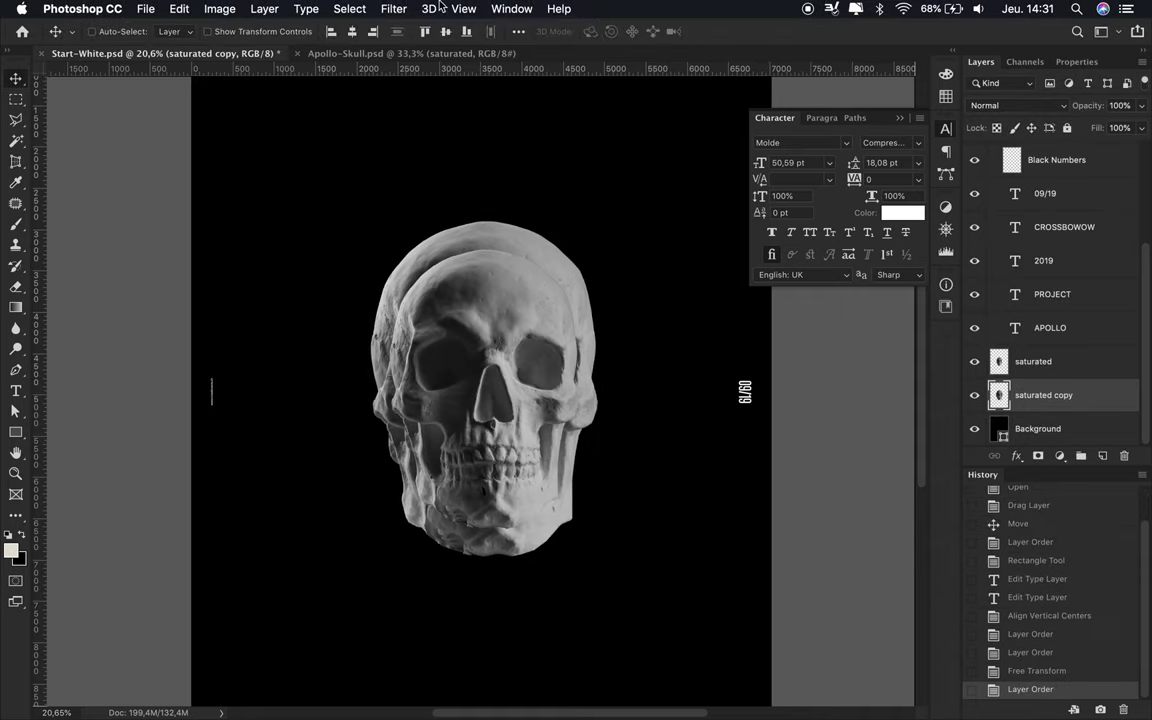
pyautogui.click(393, 9)
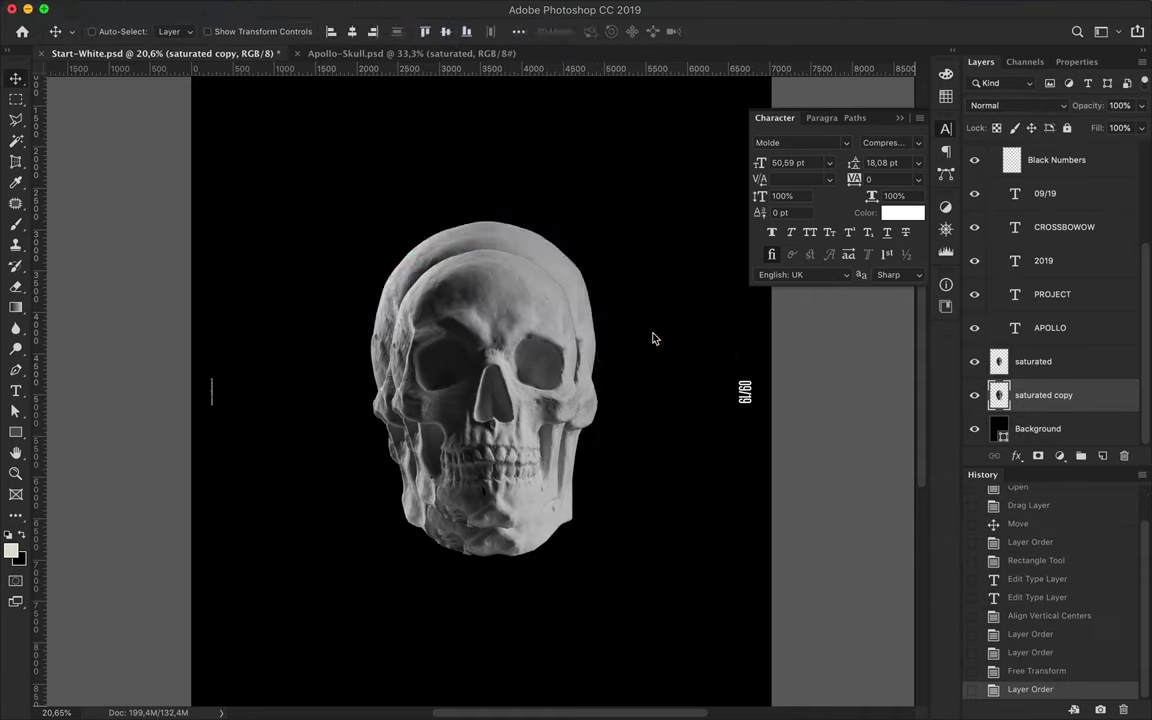
pyautogui.click(218, 33)
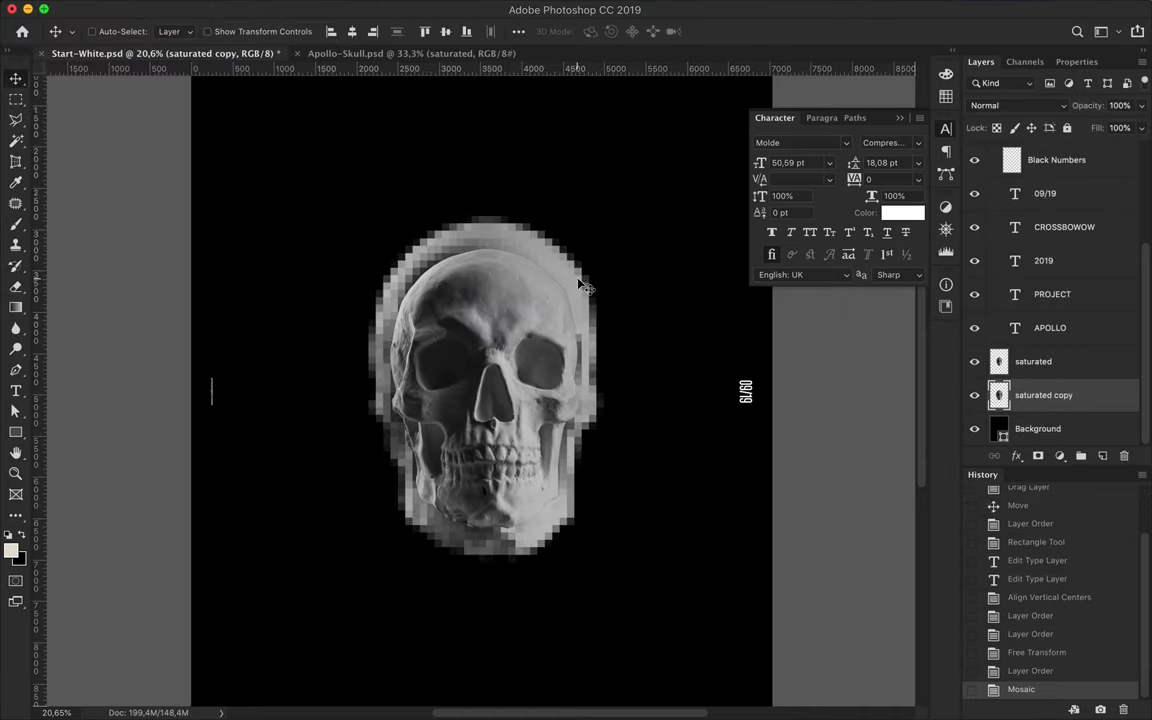
# Mask the sharp skull layer and fade it into the pixelated copy with a gradient
pyautogui.click(1040, 361)
pyautogui.click(1037, 456)
pyautogui.press('g')
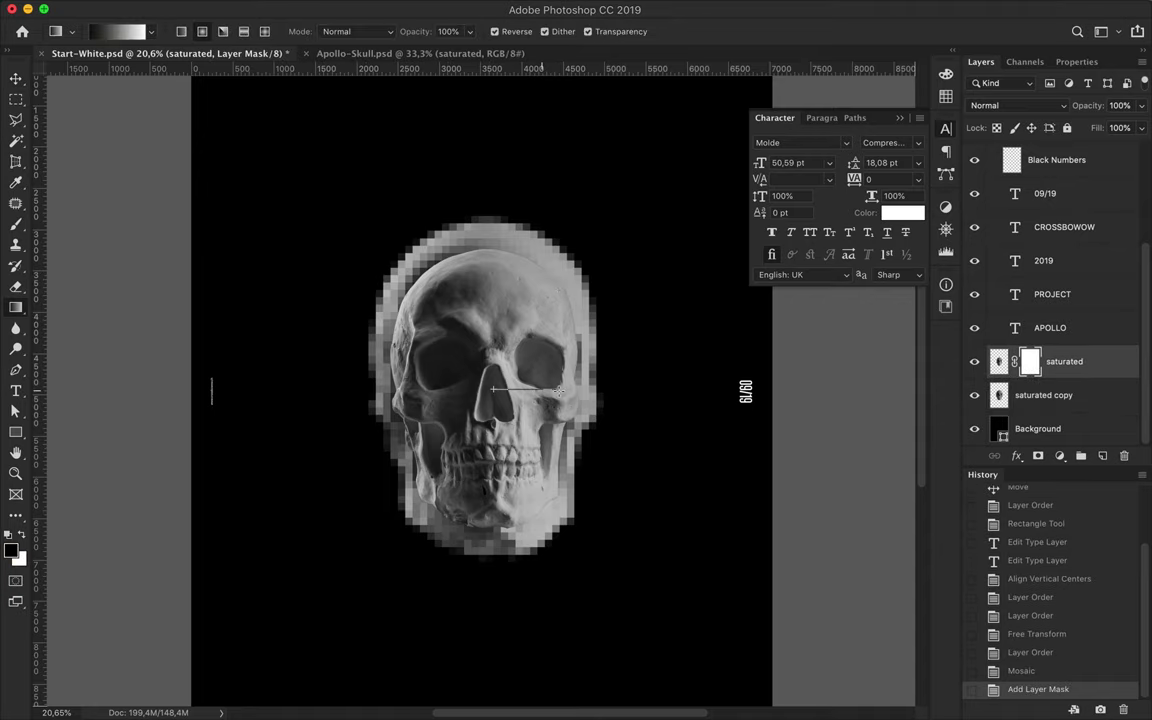
pyautogui.moveTo(465, 348); pyautogui.dragTo(585, 395)
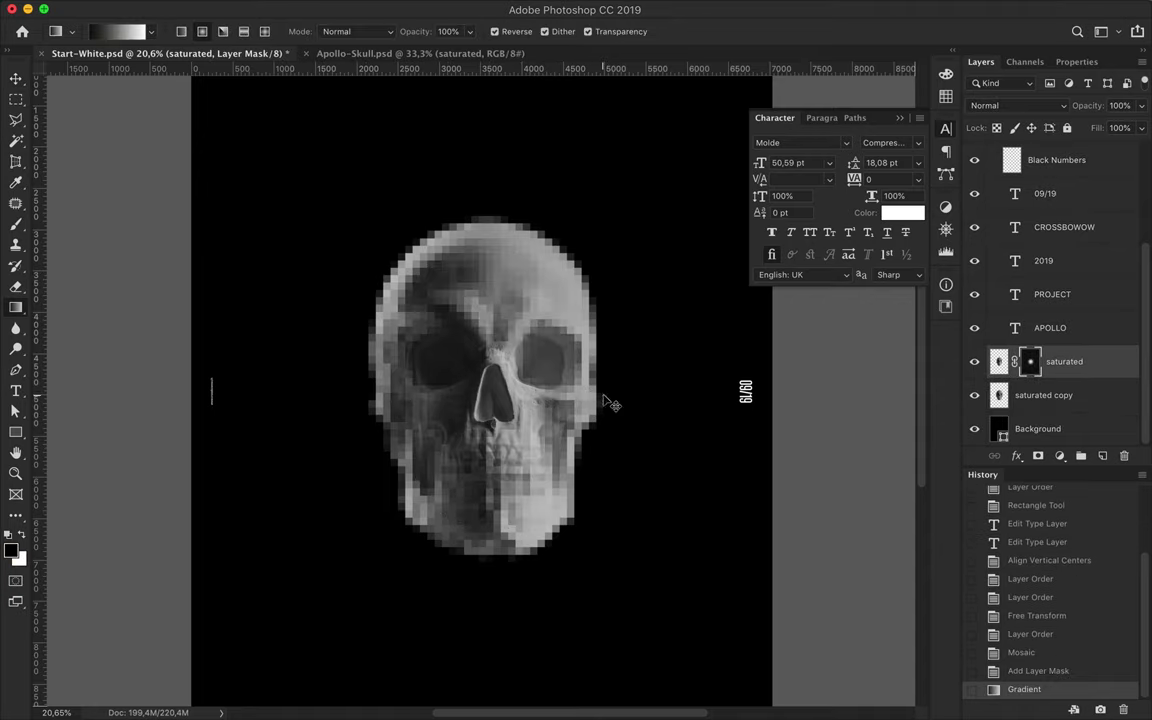
pyautogui.moveTo(445, 420); pyautogui.dragTo(493, 527)
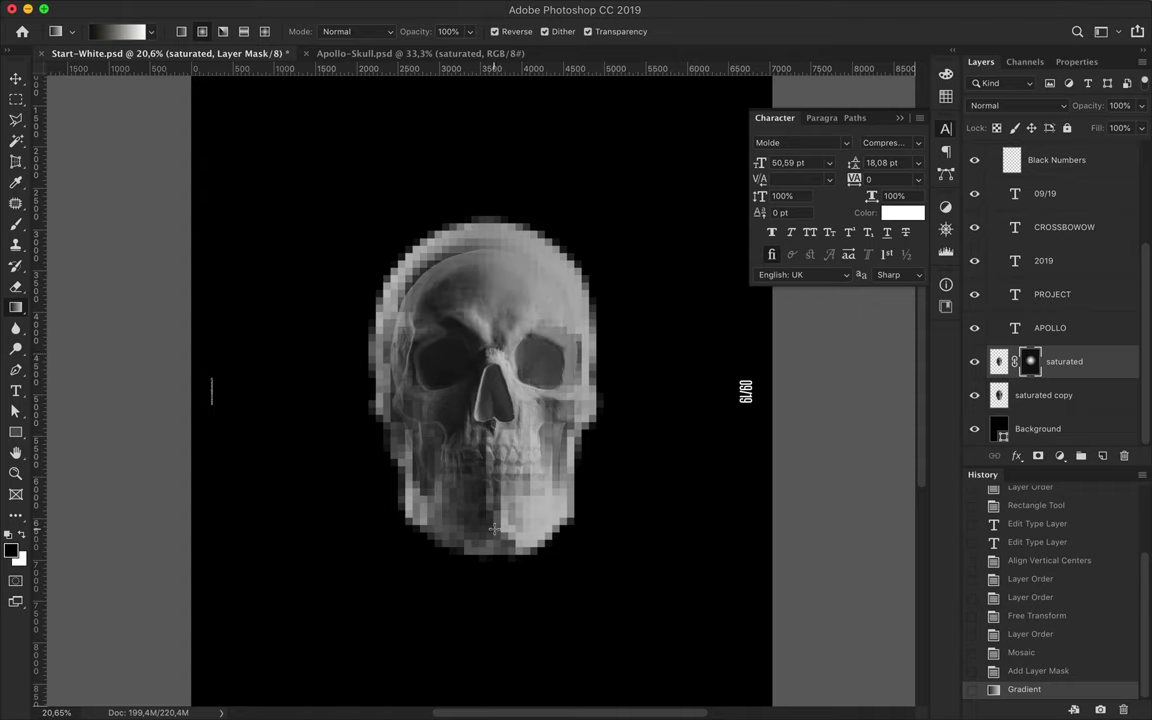
pyautogui.press('v')
pyautogui.hotkey('ctrl', '0')
pyautogui.click(1059, 456)
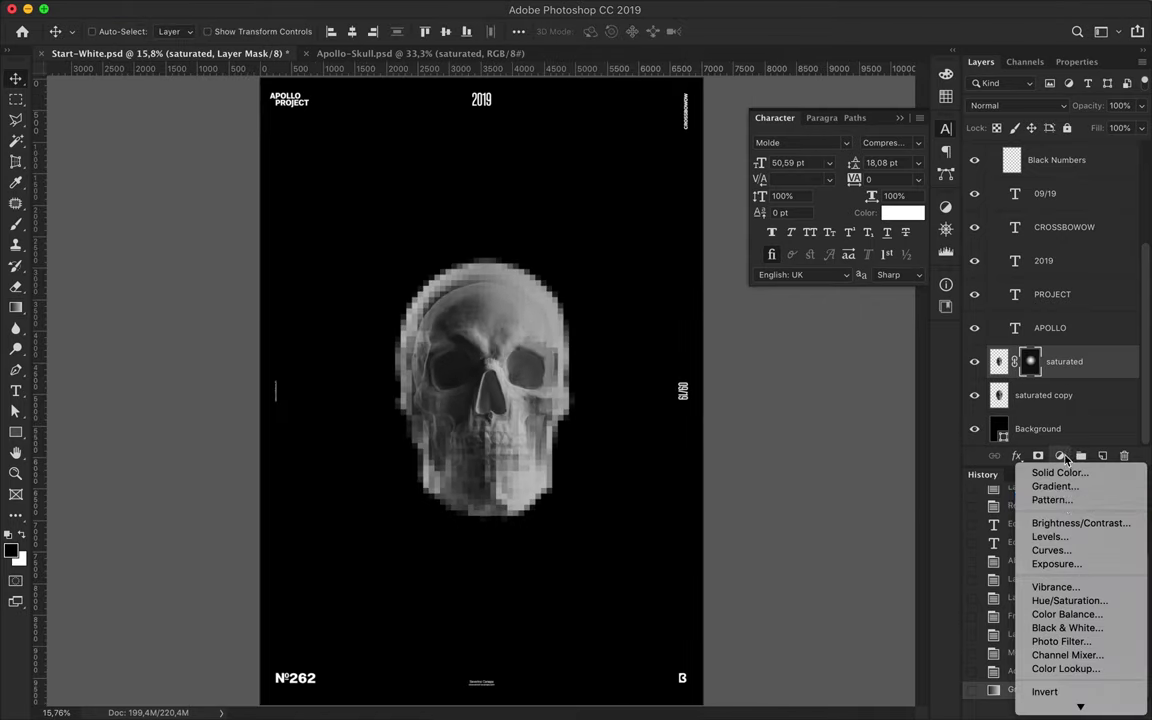
# Add a Levels adjustment with input levels 20, 0.94 and 226
pyautogui.click(985, 485)
pyautogui.moveTo(997, 229); pyautogui.dragTo(1006, 232)
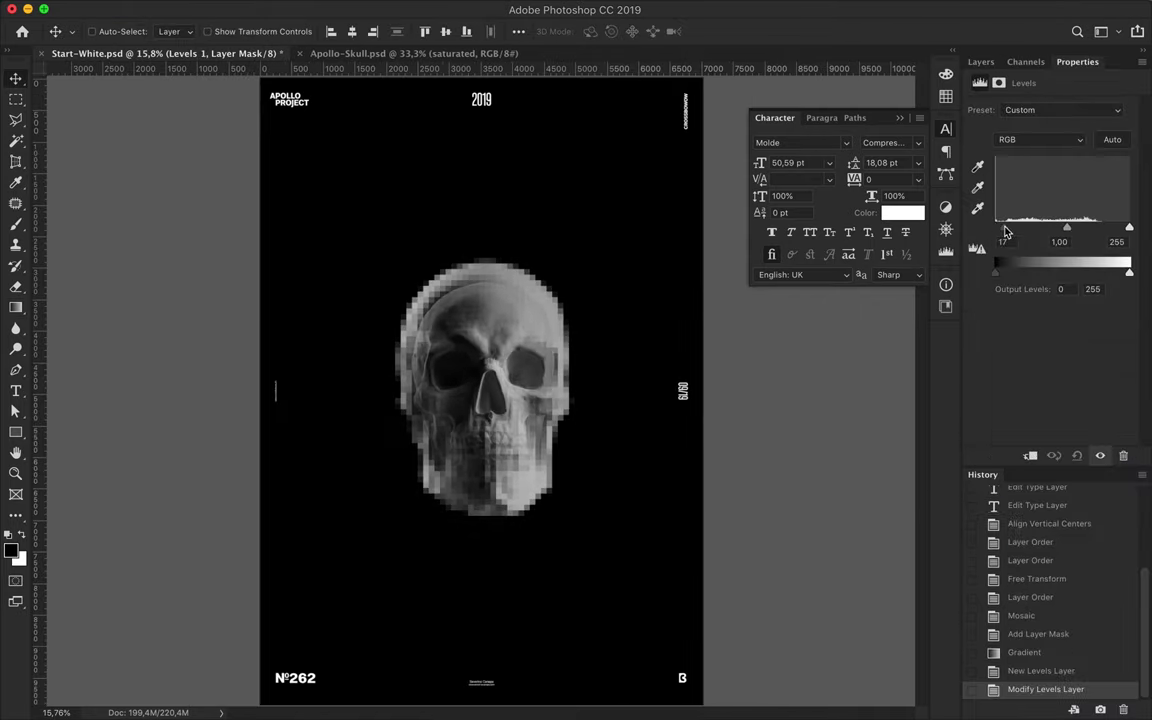
pyautogui.moveTo(1128, 227); pyautogui.dragTo(1066, 231)
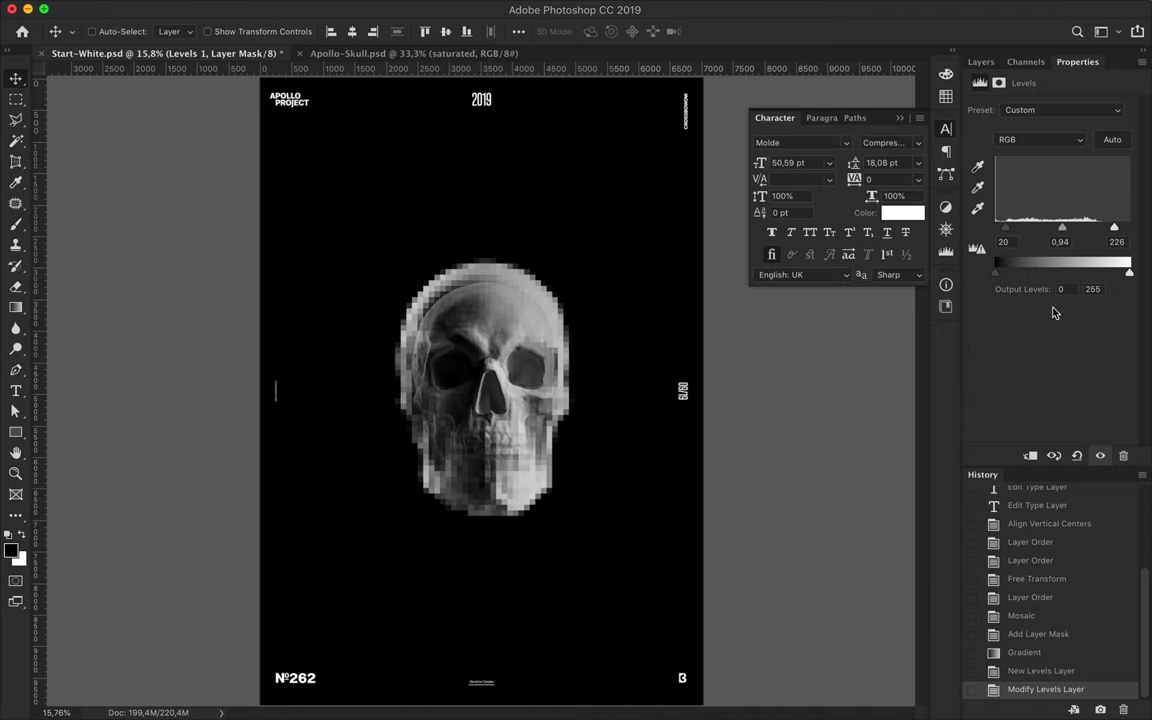
# Add a new empty layer above the saturated skull layer
pyautogui.click(981, 62)
pyautogui.scroll(2, 490, 390)
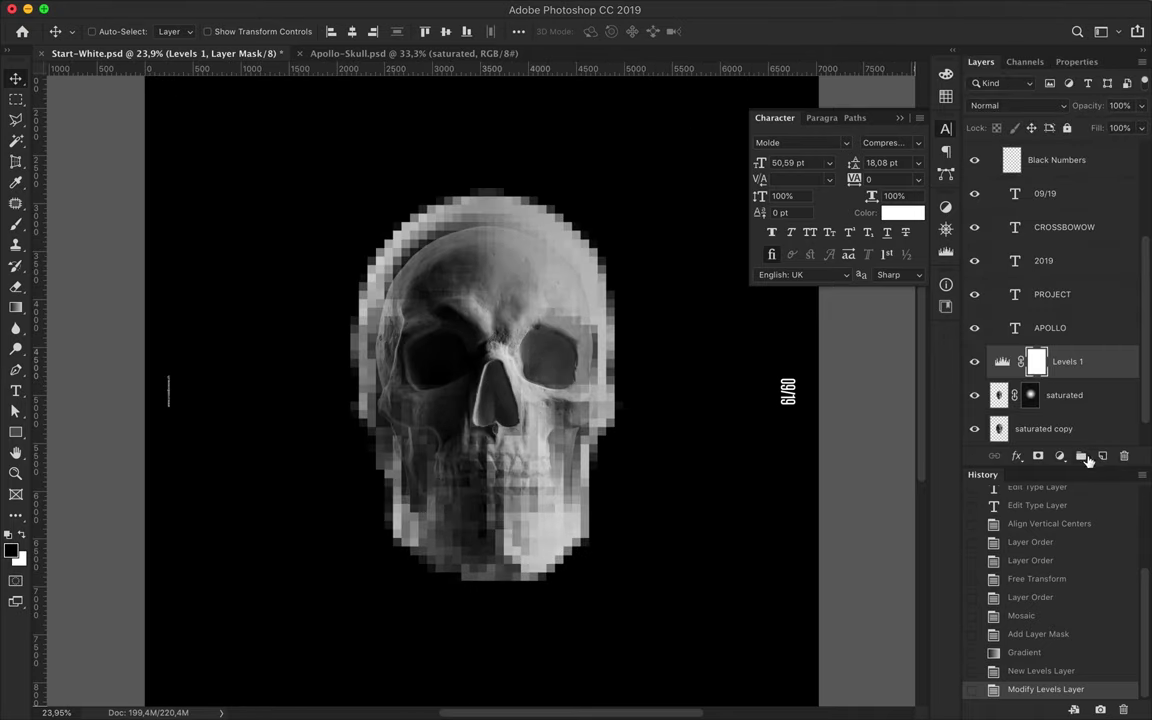
pyautogui.click(1093, 399)
pyautogui.click(1102, 456)
# Select a tall rectangle over the skull and set the glow layer to Linear Dodge (Add)
pyautogui.press('m')
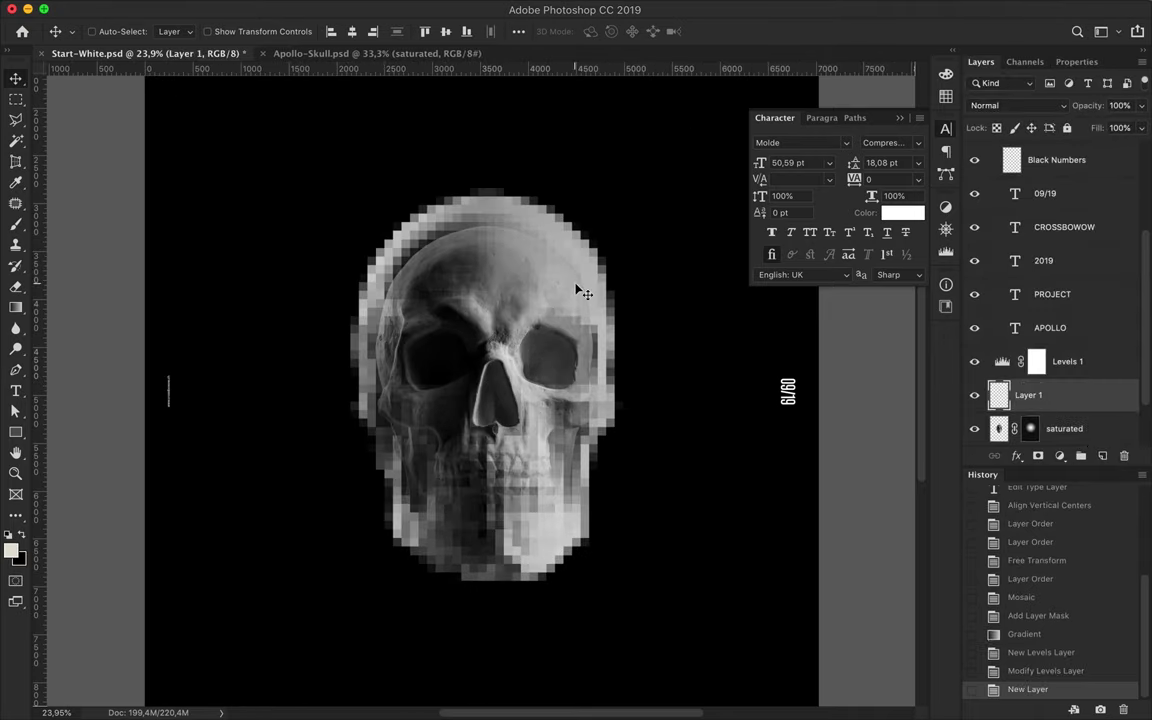
pyautogui.moveTo(495, 170); pyautogui.dragTo(661, 619)
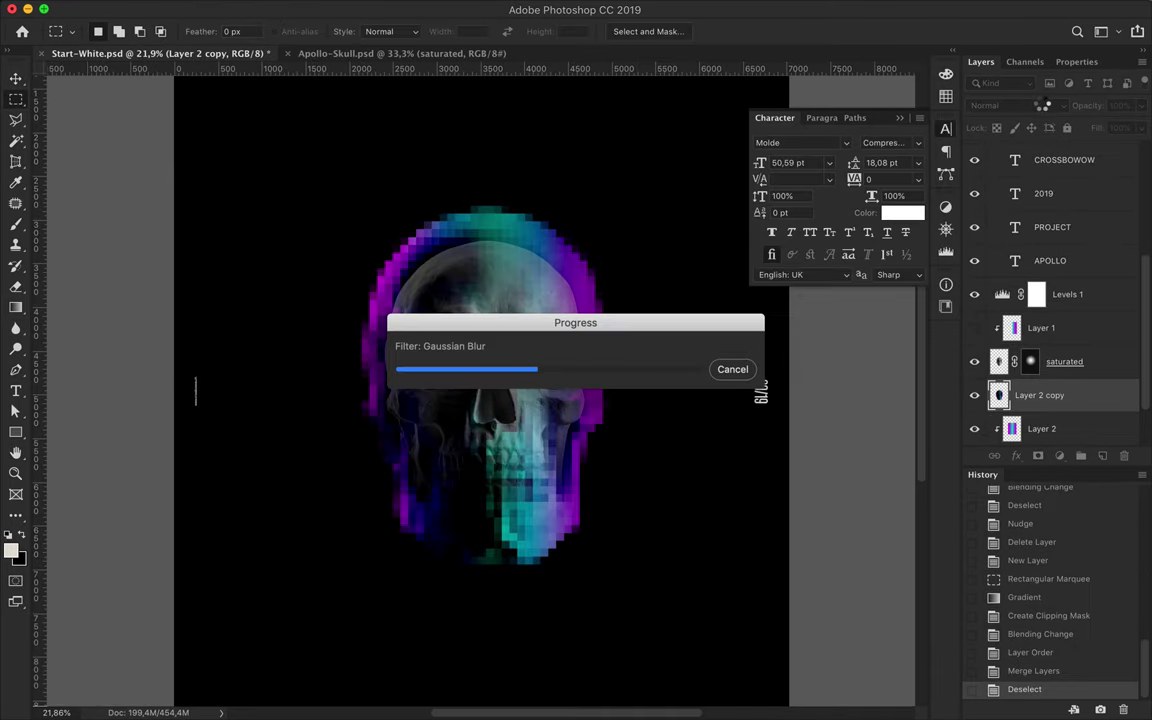
pyautogui.click(1043, 106)
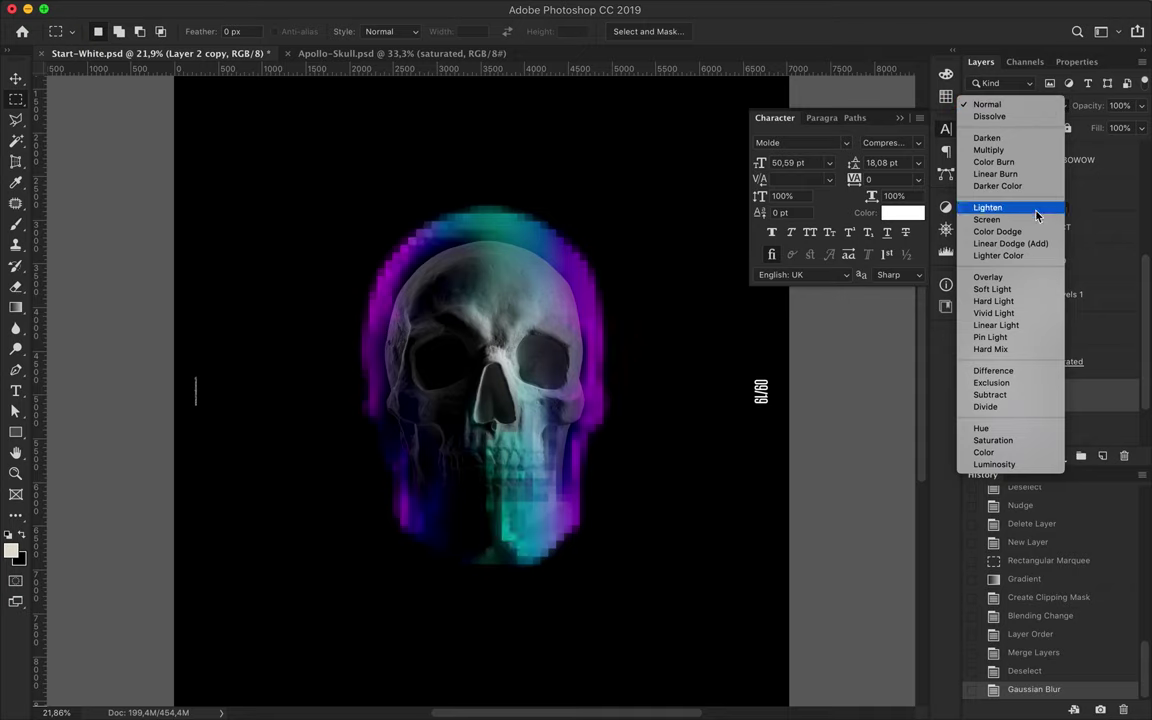
pyautogui.click(1035, 248)
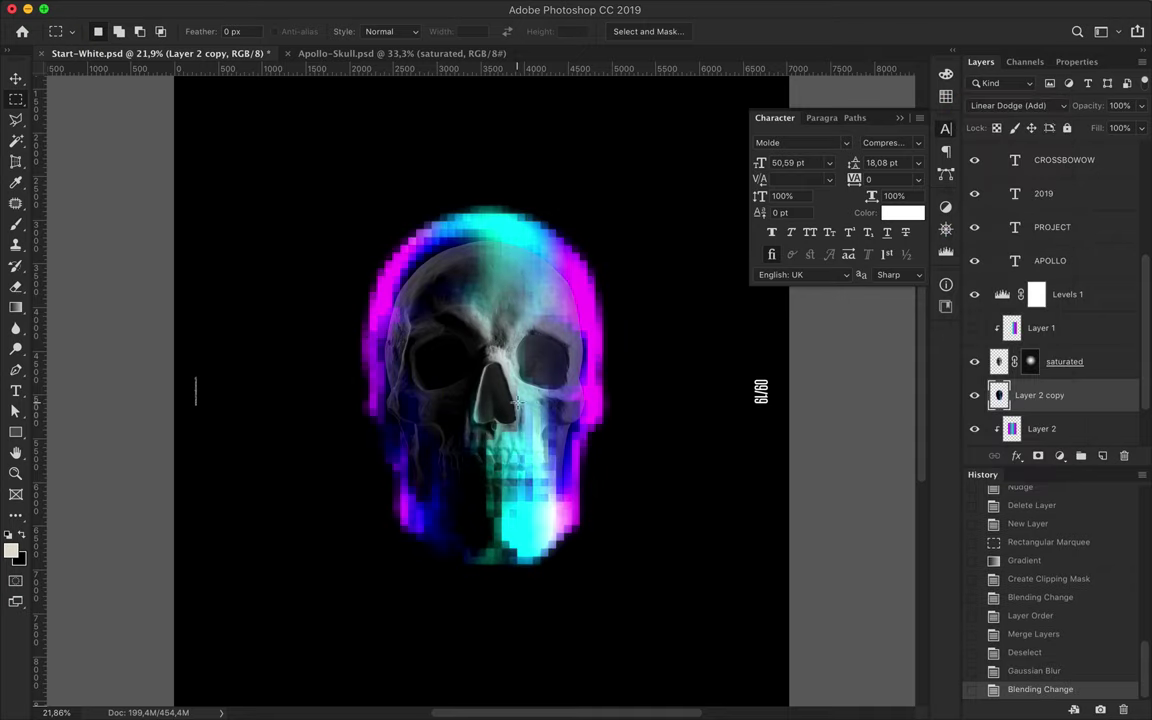
# Select Layer 2 below and free-transform its gradient glow
pyautogui.press('v')
pyautogui.hotkey('alt', '[')
pyautogui.hotkey('ctrl', 't')
pyautogui.press('Return')
# Draw a rectangle shape up and to the left of the skull
pyautogui.scroll(-1, 630, 448)
pyautogui.scroll(-1, 630, 448)
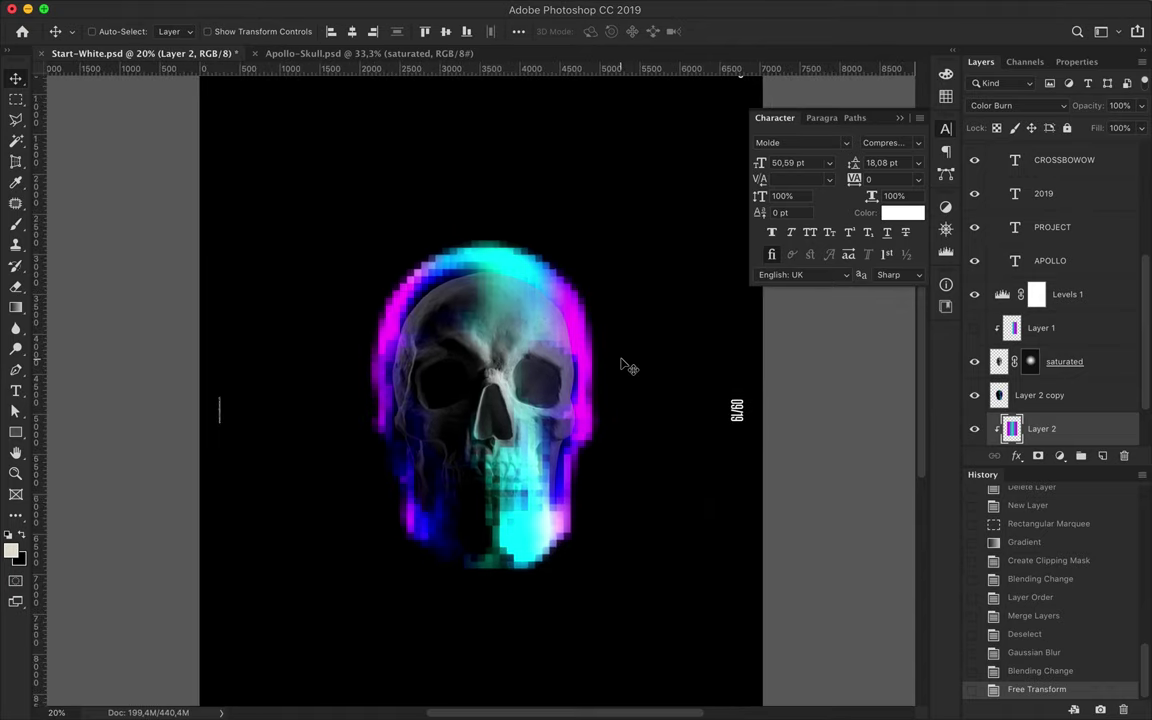
pyautogui.scroll(-1, 650, 350)
pyautogui.scroll(-1, 662, 310)
pyautogui.hotkey('alt', ',')
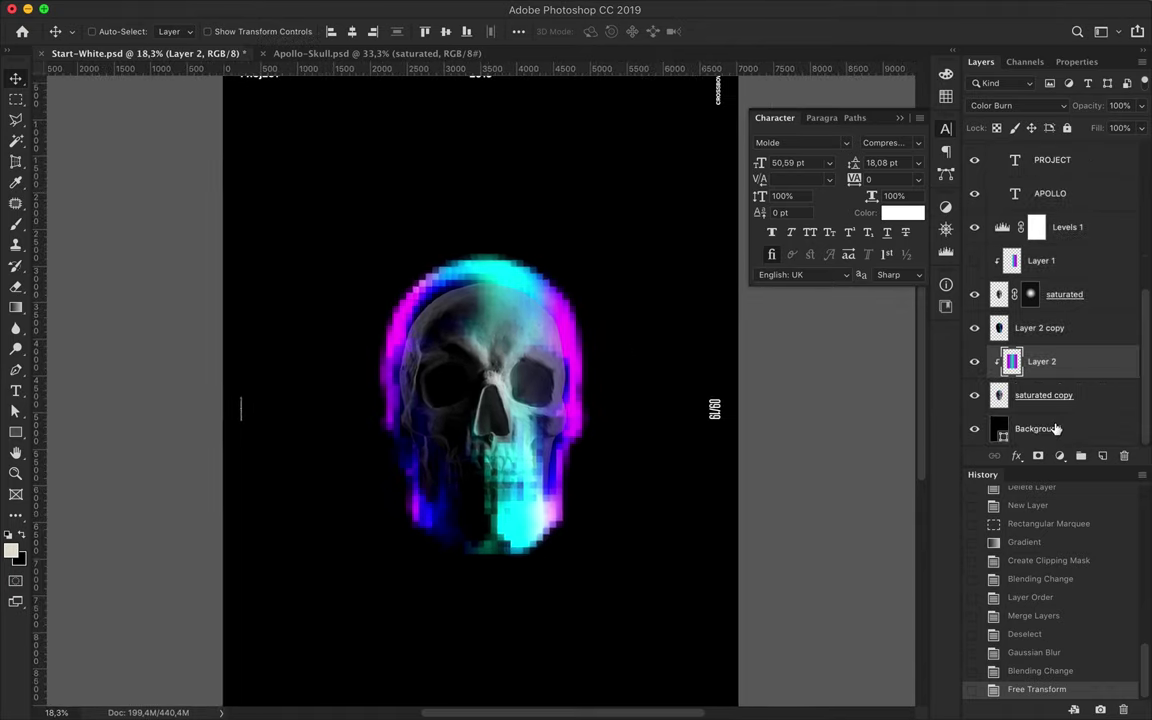
pyautogui.press('u')
pyautogui.moveTo(313, 208); pyautogui.dragTo(493, 420)
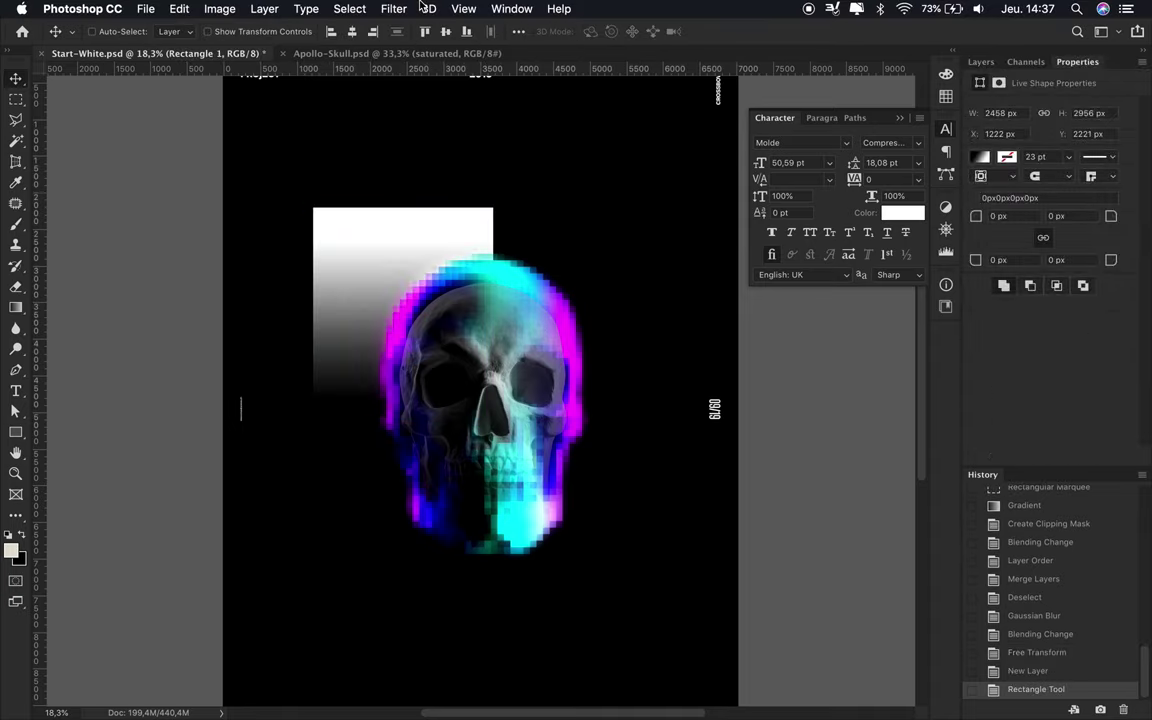
# Rasterize the rectangle and apply Mosaic with cell size 170
pyautogui.click(393, 8)
pyautogui.moveTo(410, 260)
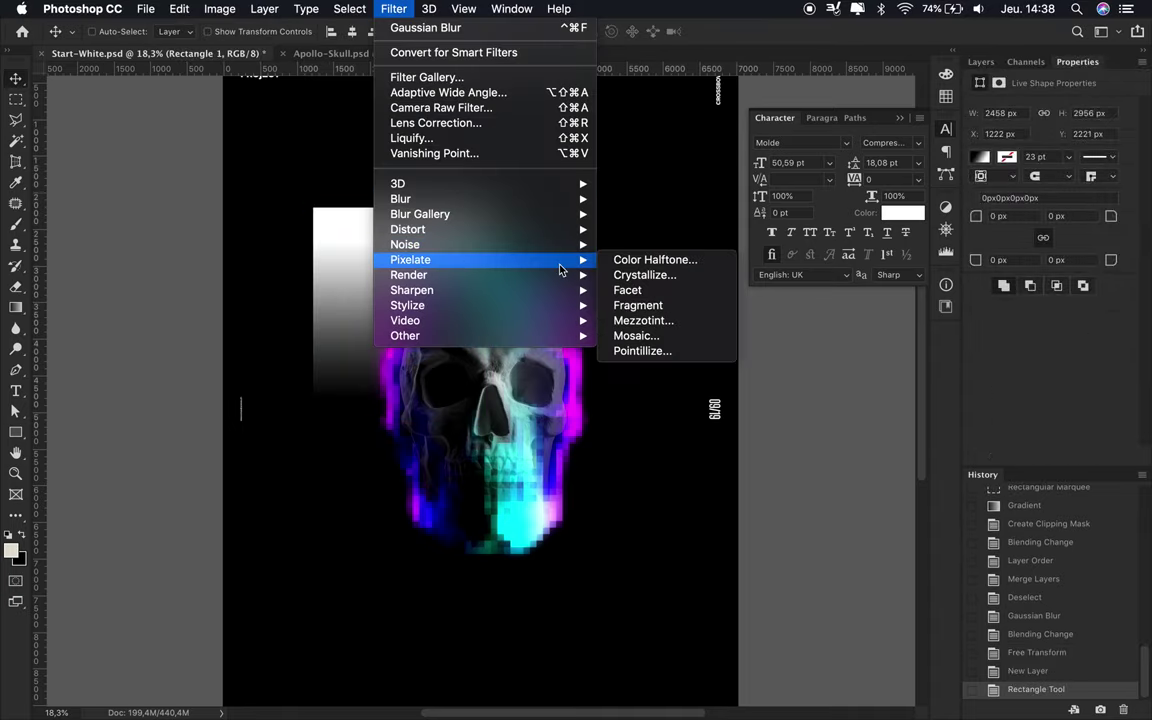
pyautogui.click(645, 262)
pyautogui.click(568, 248)
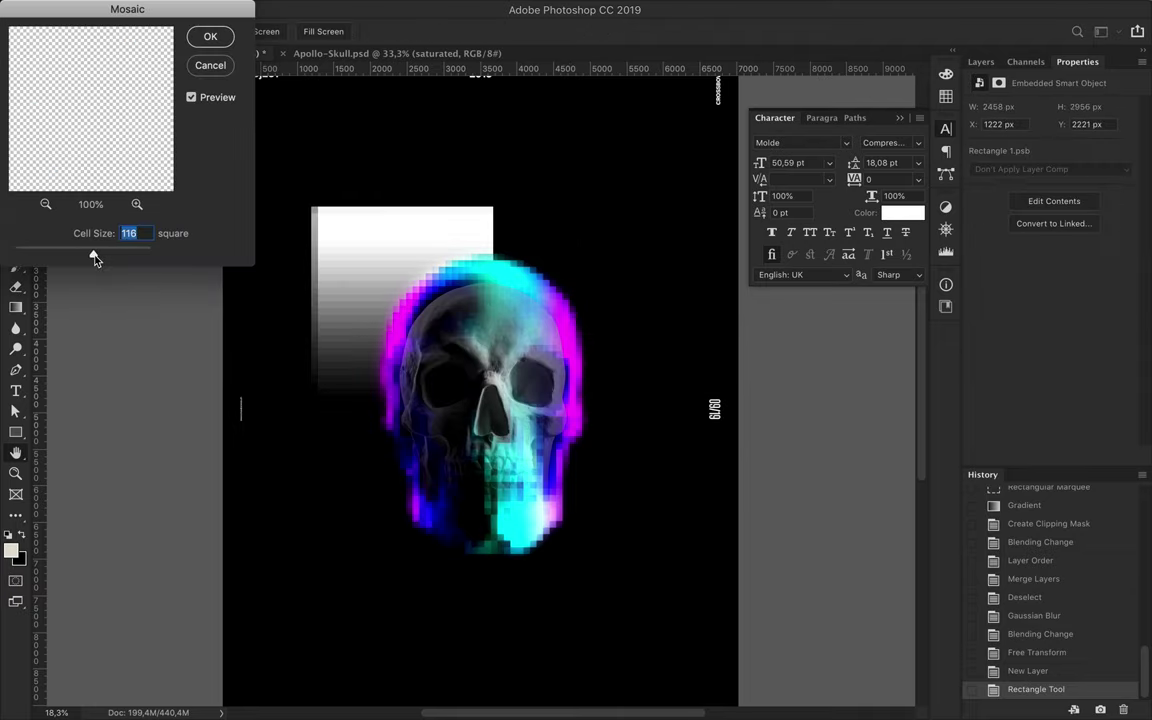
pyautogui.moveTo(108, 258); pyautogui.dragTo(131, 258)
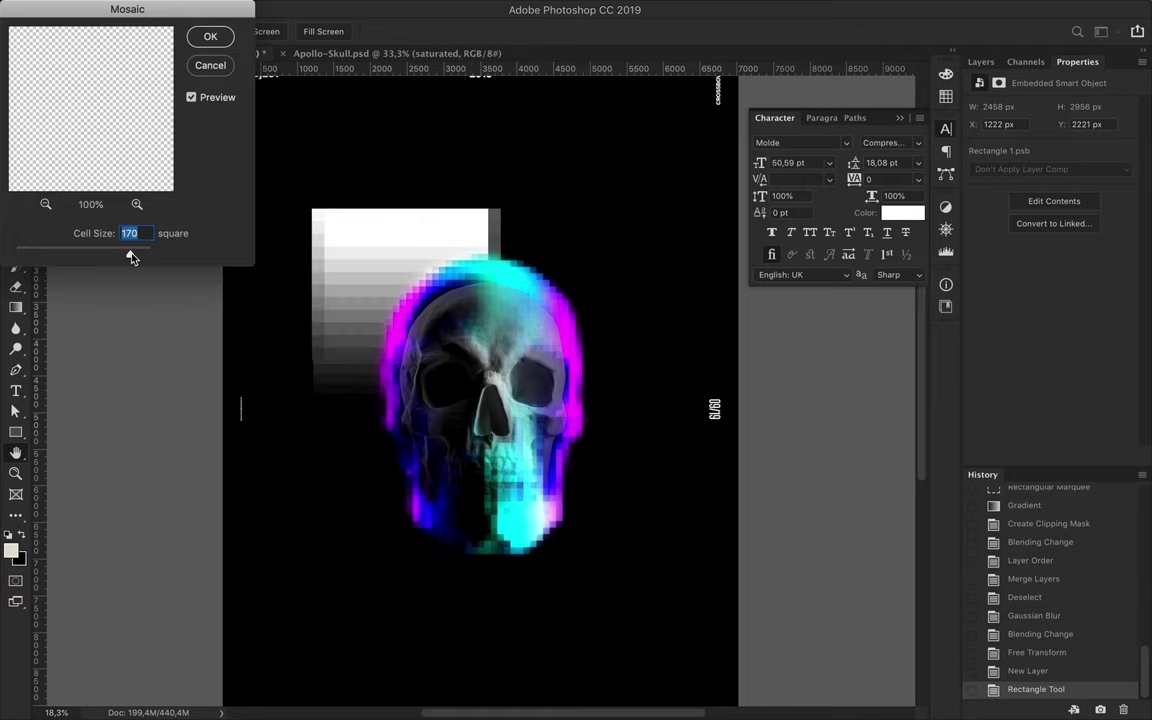
pyautogui.click(211, 37)
pyautogui.hotkey('ctrl', '0')
pyautogui.click(977, 62)
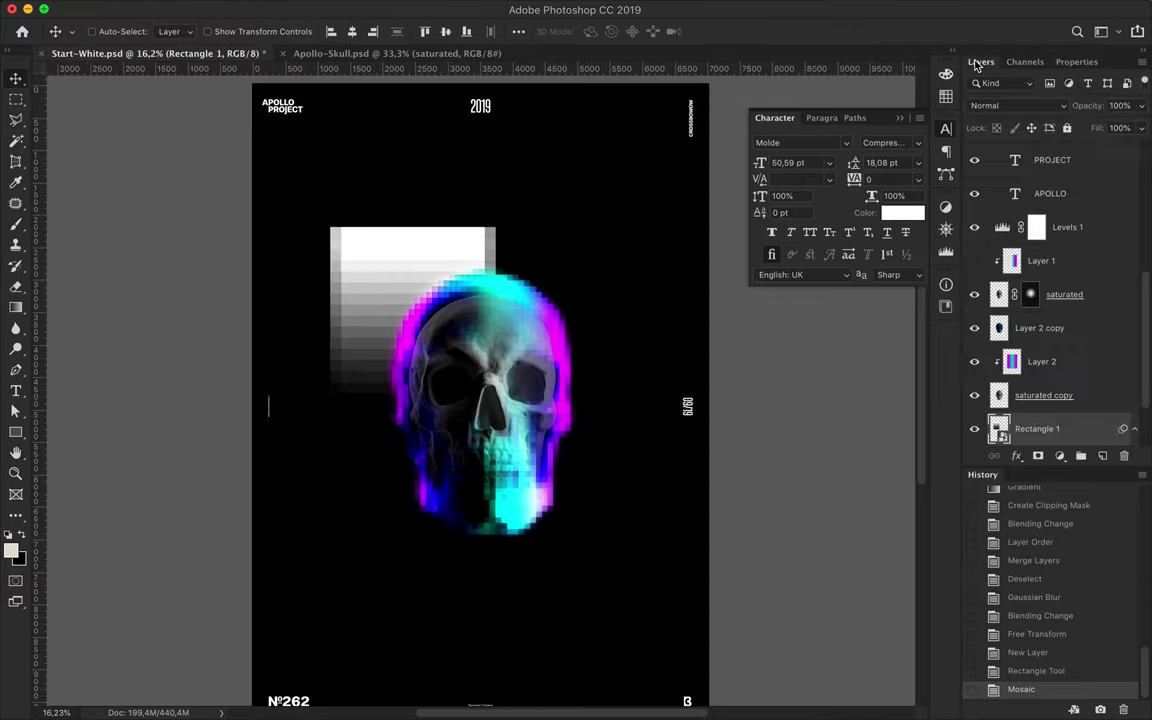
# Tint the blocks with a gradient copy, duplicate them, and place a copy at the poster bottom
pyautogui.hotkey('ctrl', ']')
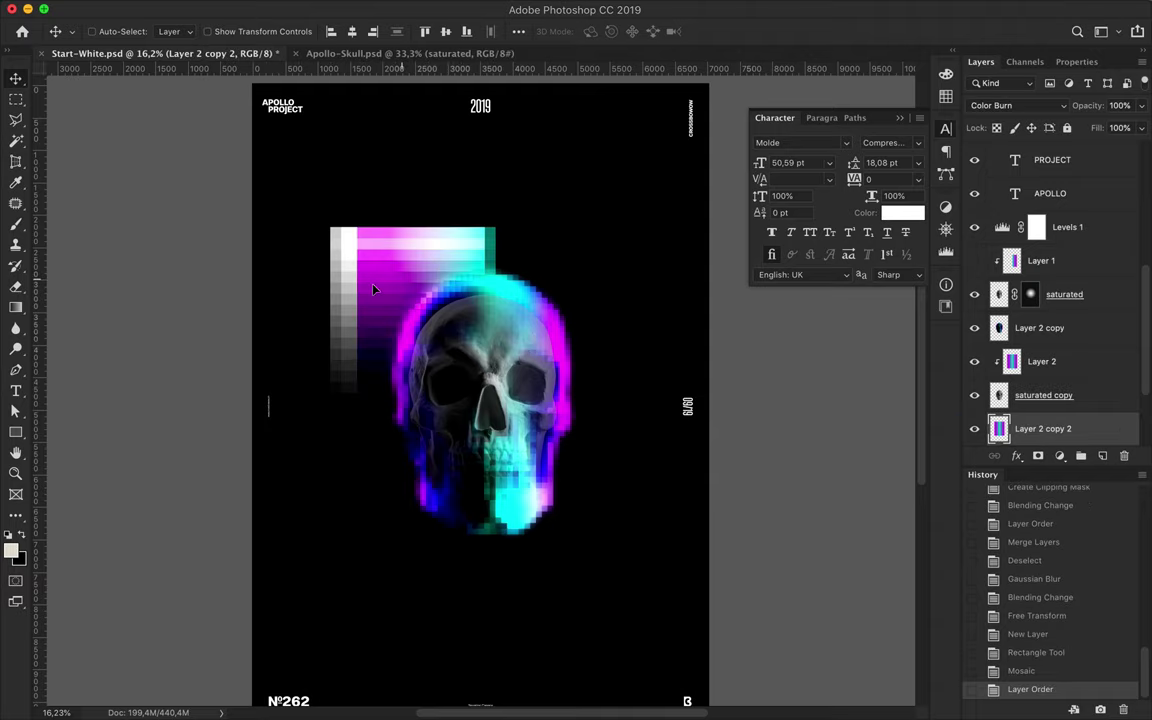
pyautogui.moveTo(373, 290); pyautogui.dragTo(361, 290)
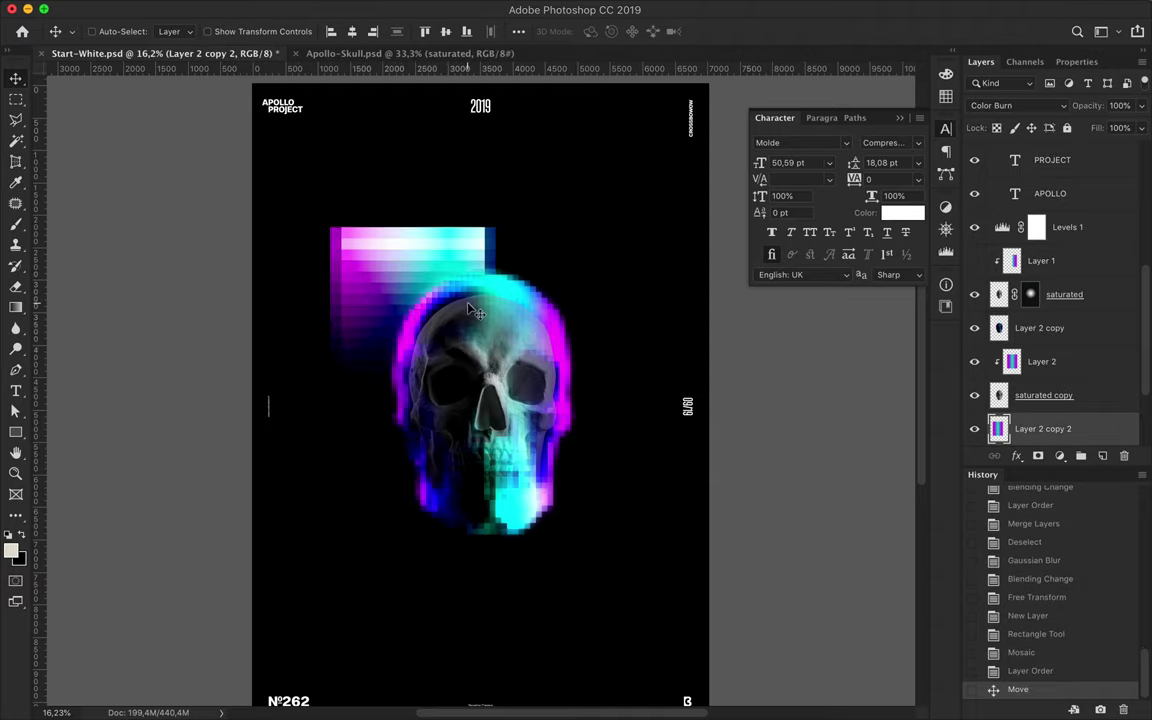
pyautogui.moveTo(432, 198)
pyautogui.mouseDown()
pyautogui.moveTo(388, 125)
pyautogui.moveTo(421, 214)
pyautogui.moveTo(398, 205)
pyautogui.mouseUp()
pyautogui.hotkey('ctrl', 'shift', '[')
pyautogui.scroll(-2, 391, 218)
pyautogui.moveTo(405, 490); pyautogui.dragTo(410, 660)
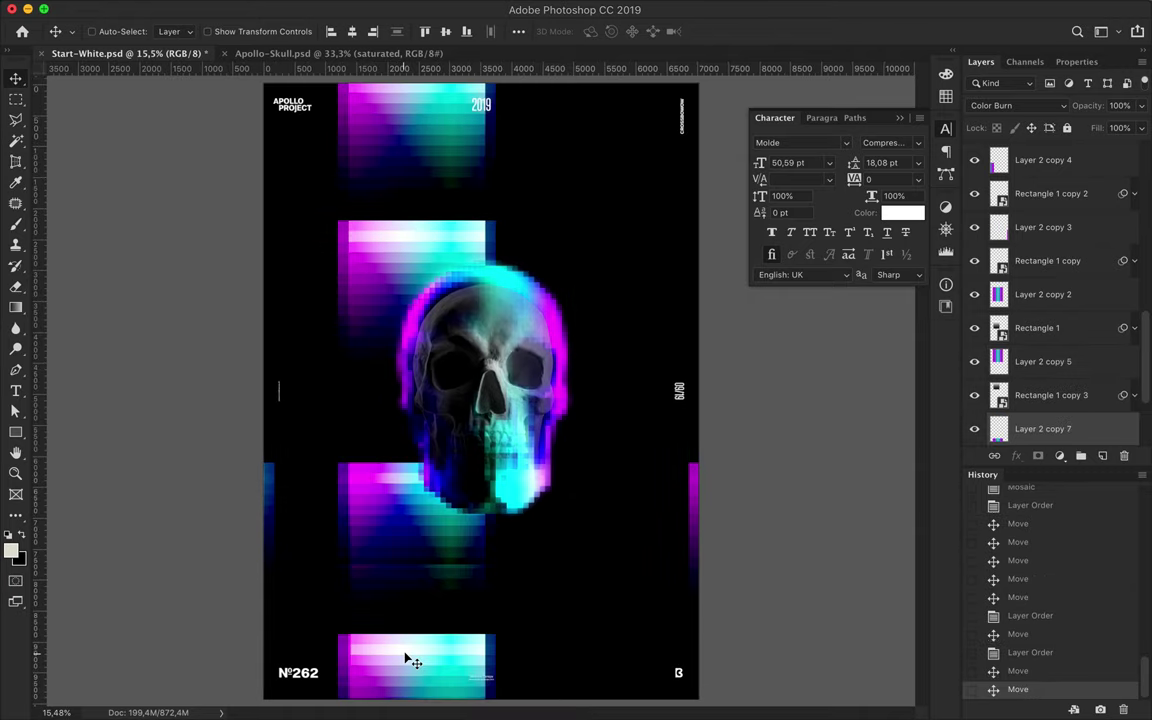
# Type 'APOLLO' at the upper right and scale the text up
pyautogui.press('t')
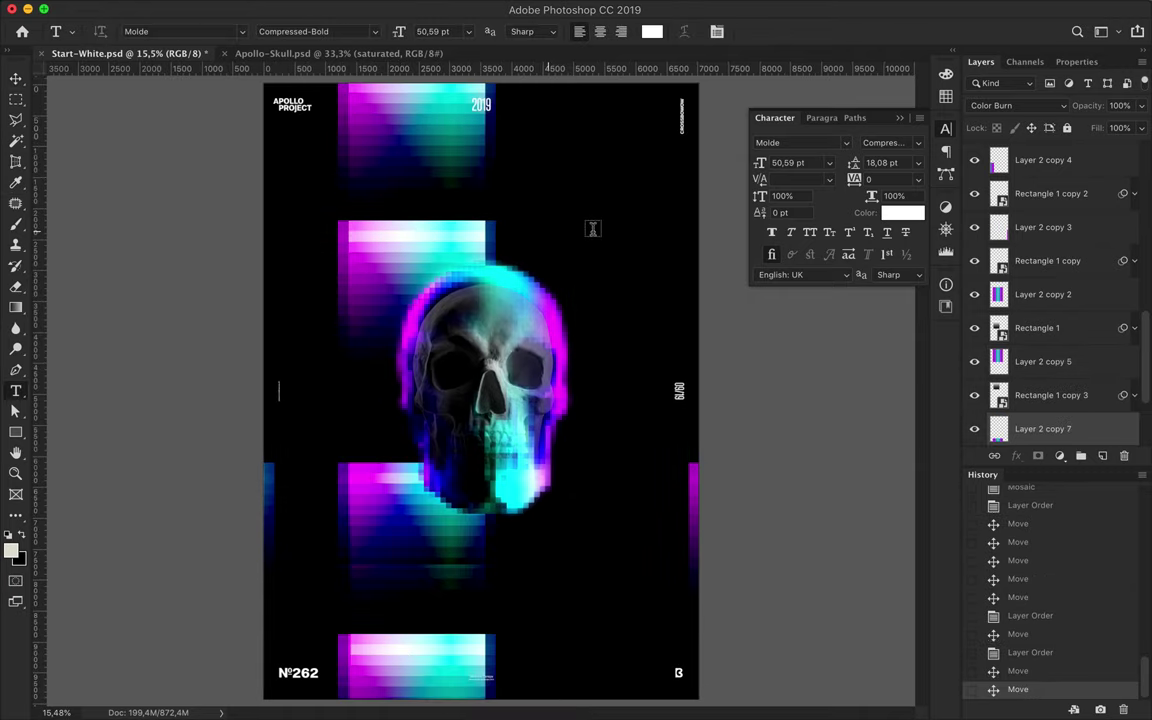
pyautogui.click(549, 255)
pyautogui.write('APOLLO')
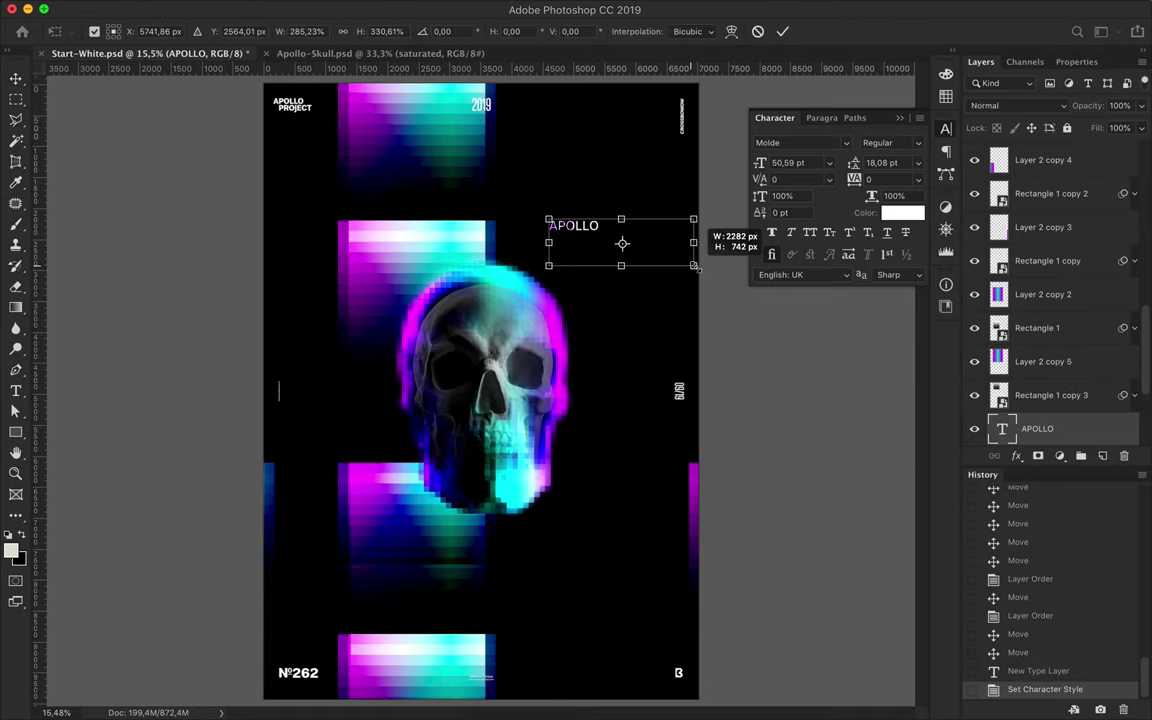
pyautogui.moveTo(694, 266); pyautogui.dragTo(660, 245)
pyautogui.press('Return')
pyautogui.hotkey('ctrl', 'z')
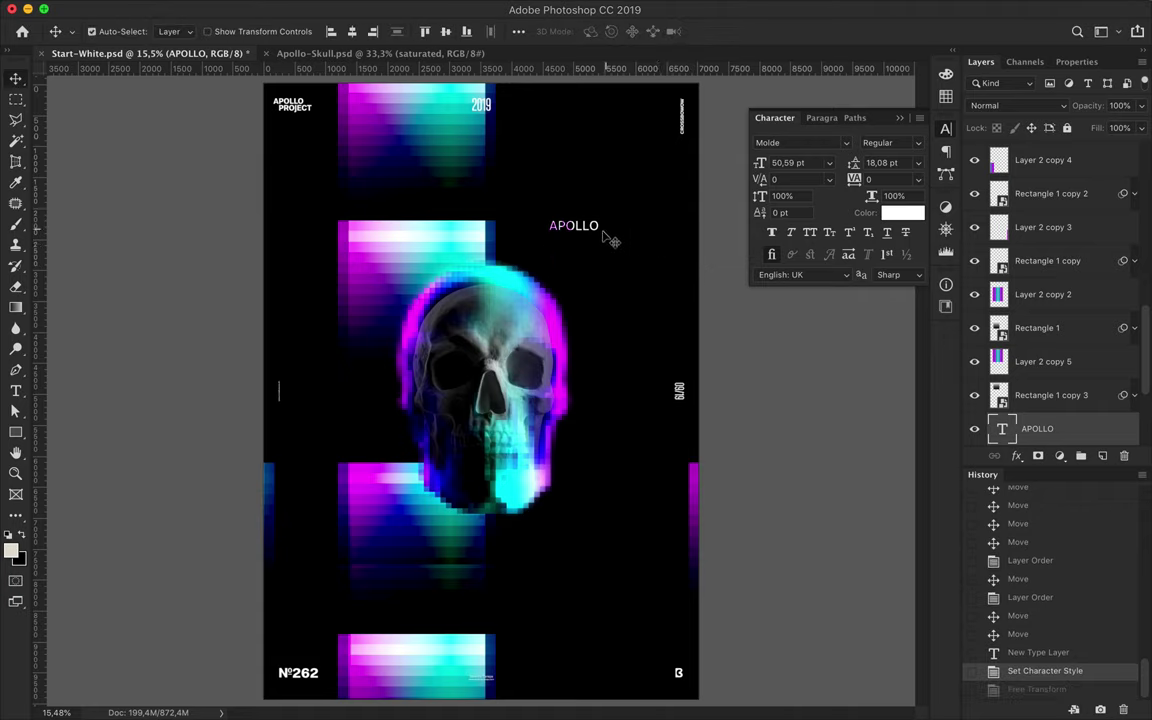
pyautogui.hotkey('ctrl', 't')
pyautogui.moveTo(607, 236); pyautogui.dragTo(631, 254)
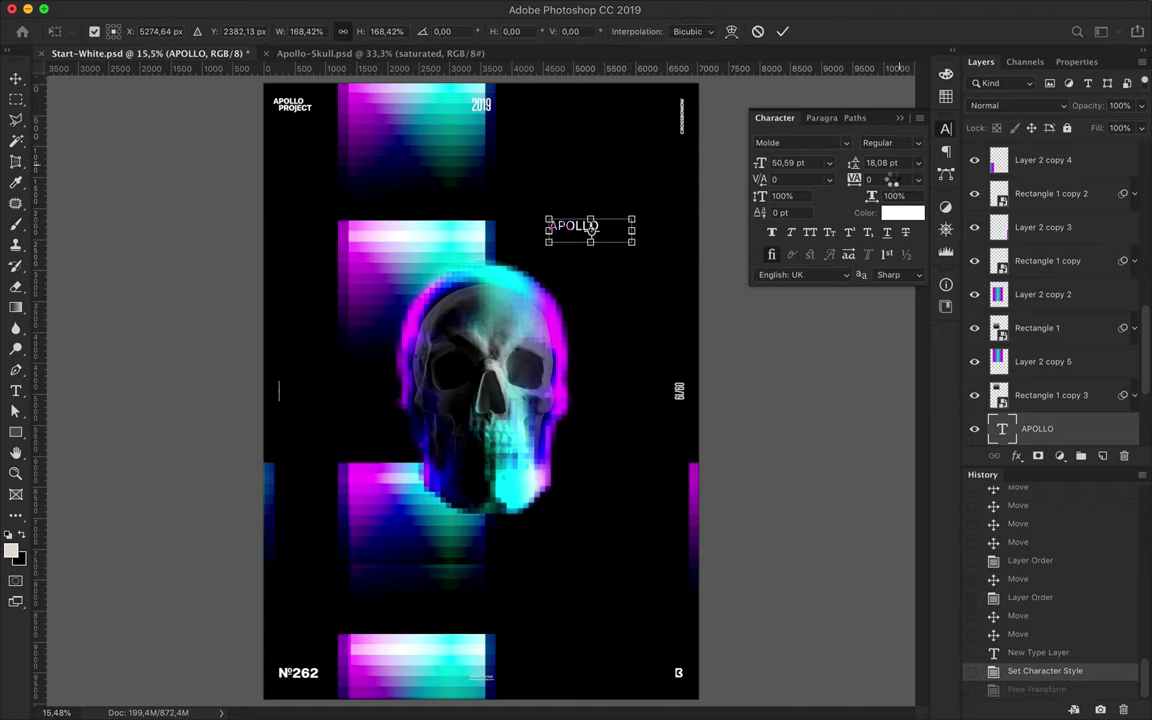
pyautogui.press('Return')
# Set APOLLO's tracking to 600, position it, and duplicate it beneath the original
pyautogui.press('Return')
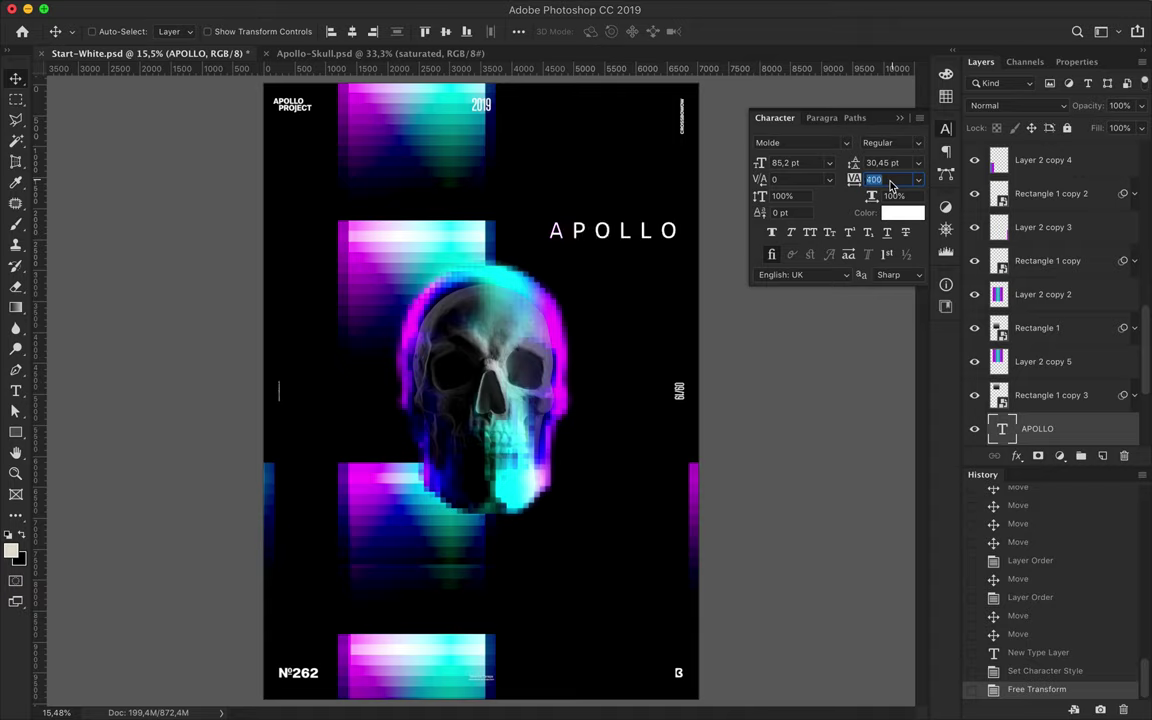
pyautogui.write('600')
pyautogui.press('Return')
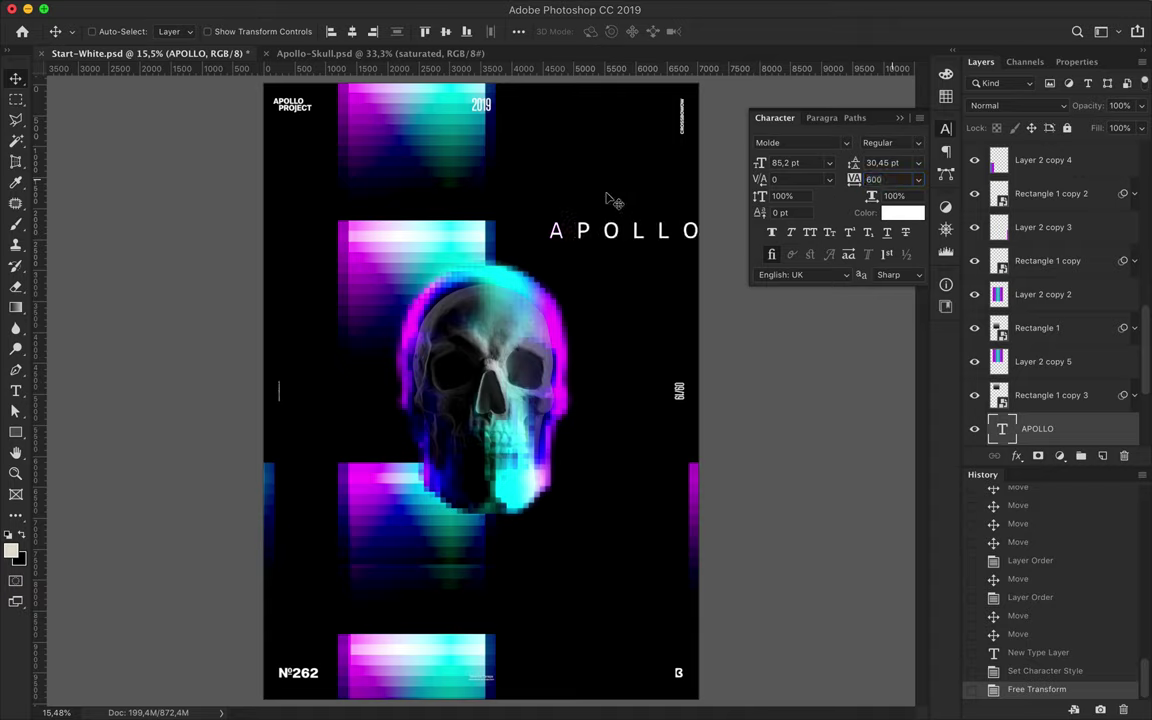
pyautogui.moveTo(617, 203); pyautogui.dragTo(626, 231)
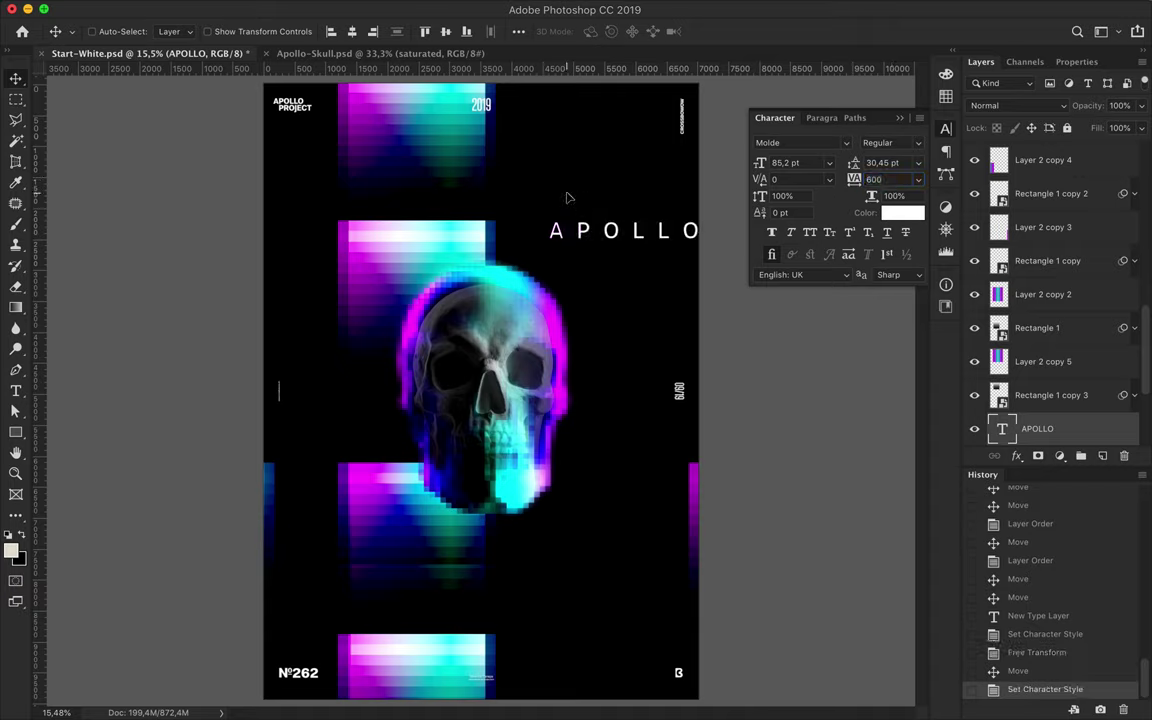
pyautogui.moveTo(566, 197); pyautogui.dragTo(526, 161)
pyautogui.hotkey('ctrl', '[')
pyautogui.click(975, 319)
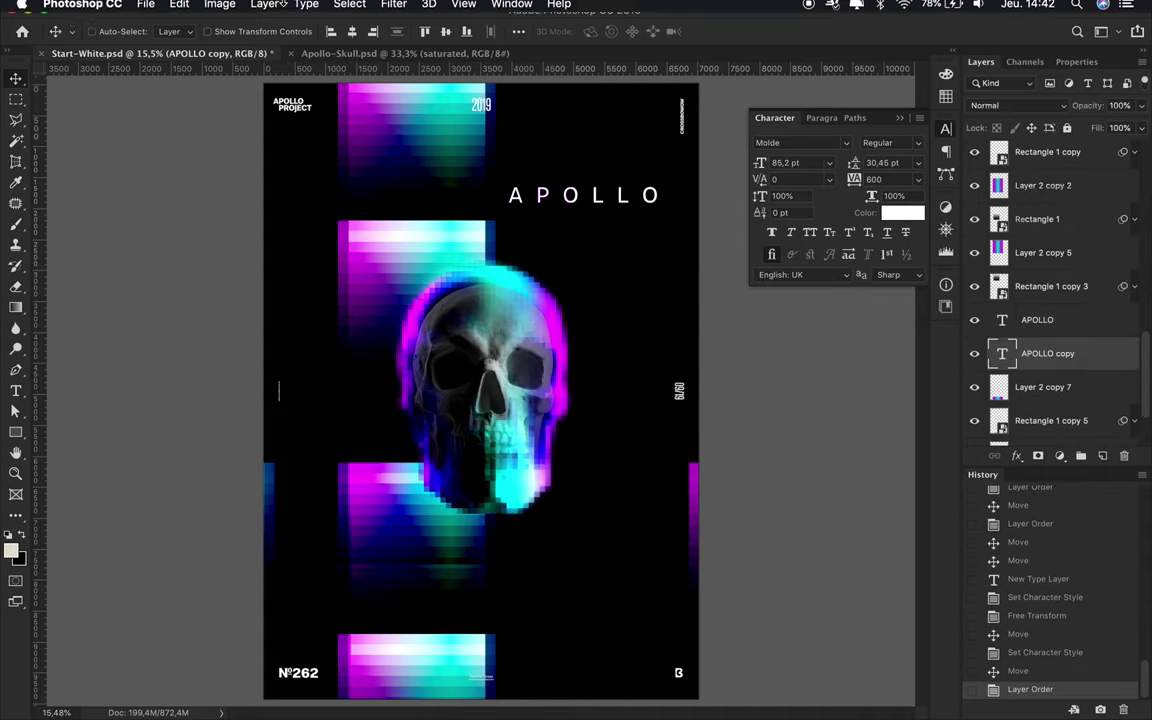
# Convert the APOLLO copy to a smart object and apply Mosaic with cell size 151
pyautogui.click(393, 4)
pyautogui.click(650, 355)
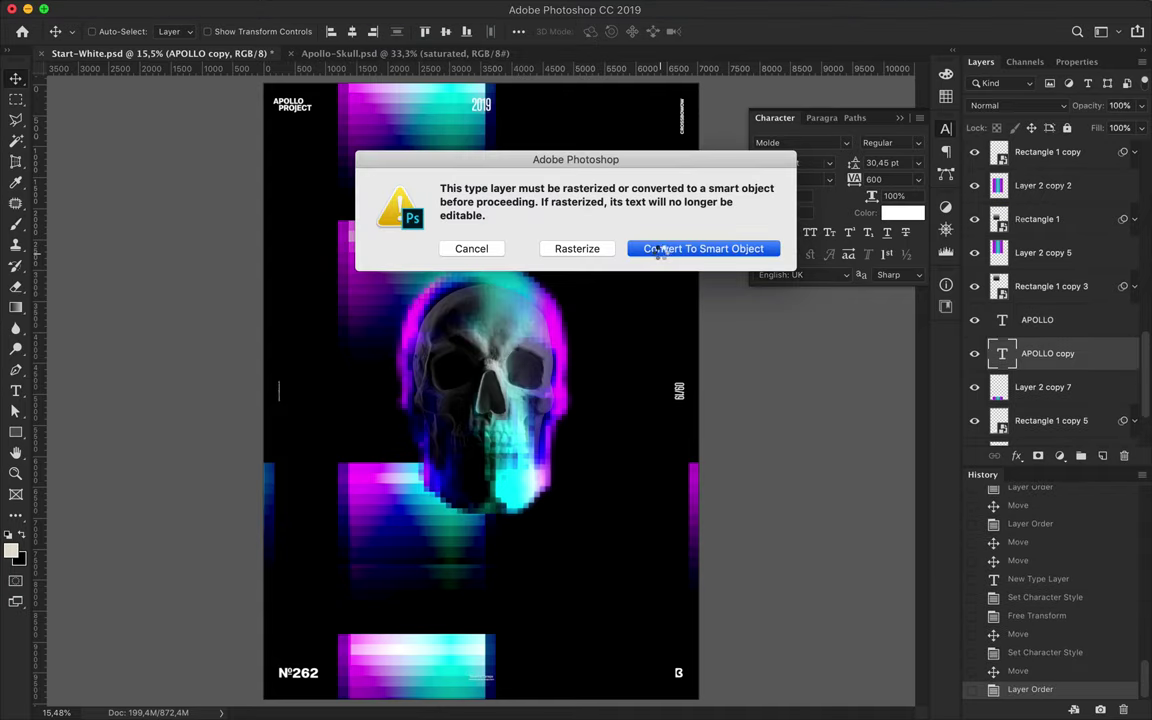
pyautogui.click(660, 249)
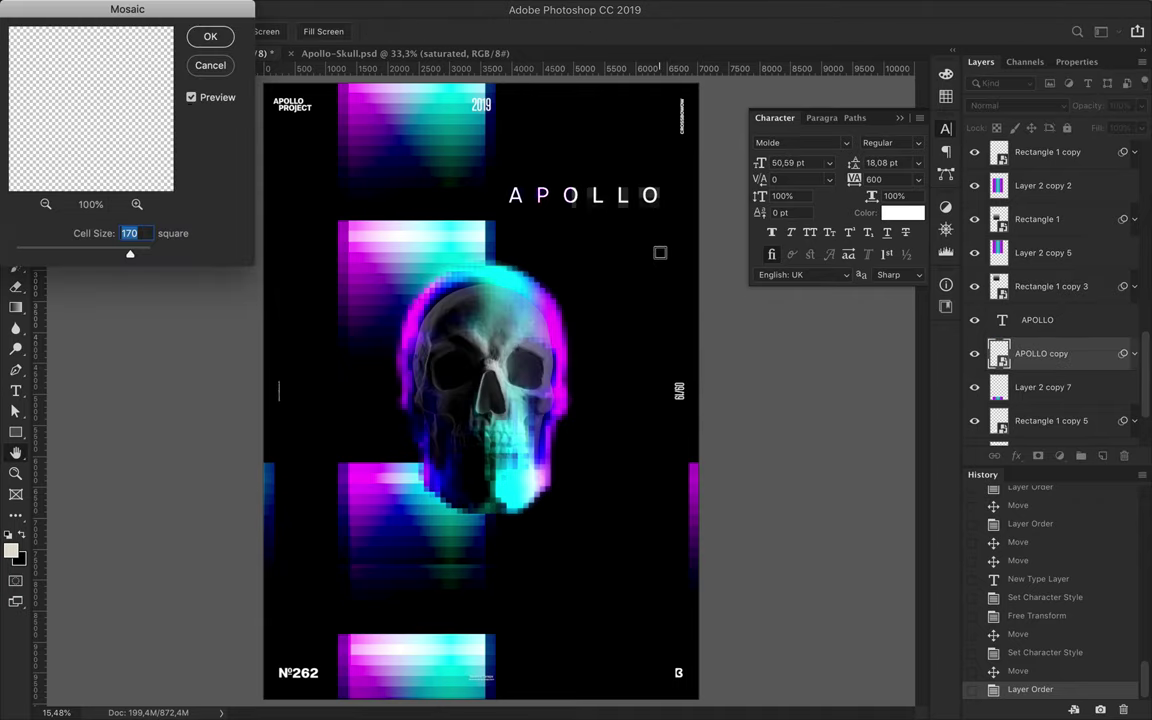
pyautogui.moveTo(81, 257); pyautogui.dragTo(118, 257)
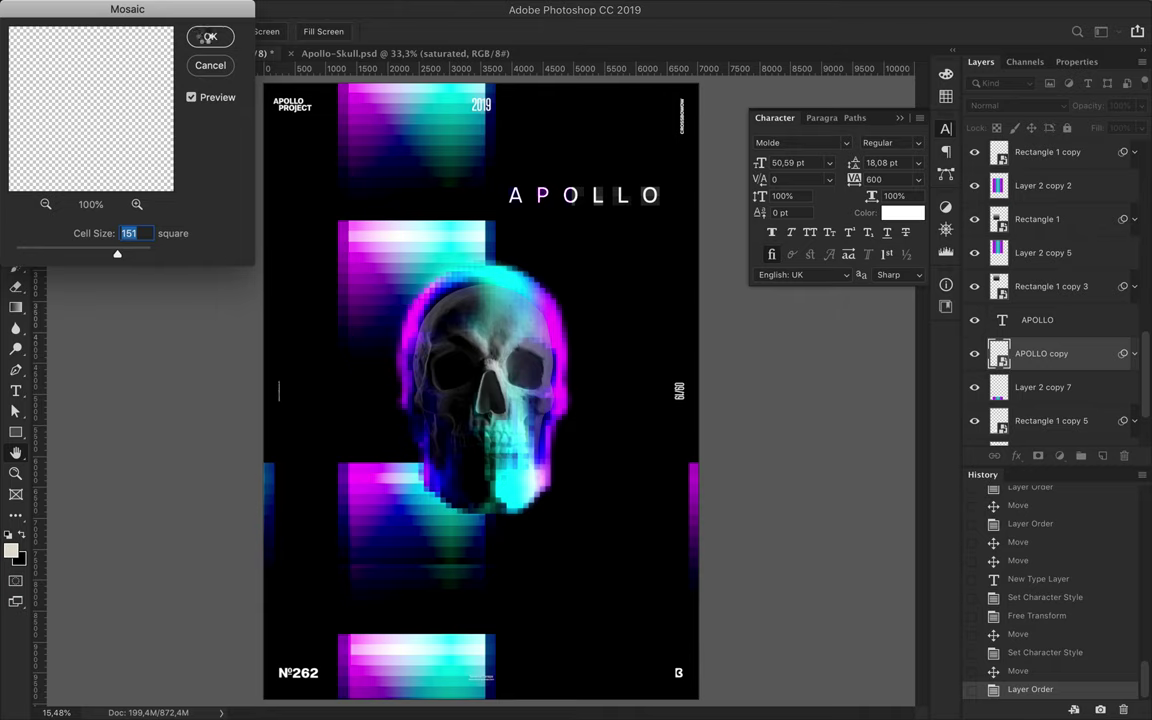
pyautogui.click(209, 37)
# Restack APOLLO and duplicate it as a second line below the first
pyautogui.moveTo(1072, 237); pyautogui.dragTo(1058, 210)
pyautogui.moveTo(630, 220); pyautogui.dragTo(630, 275)
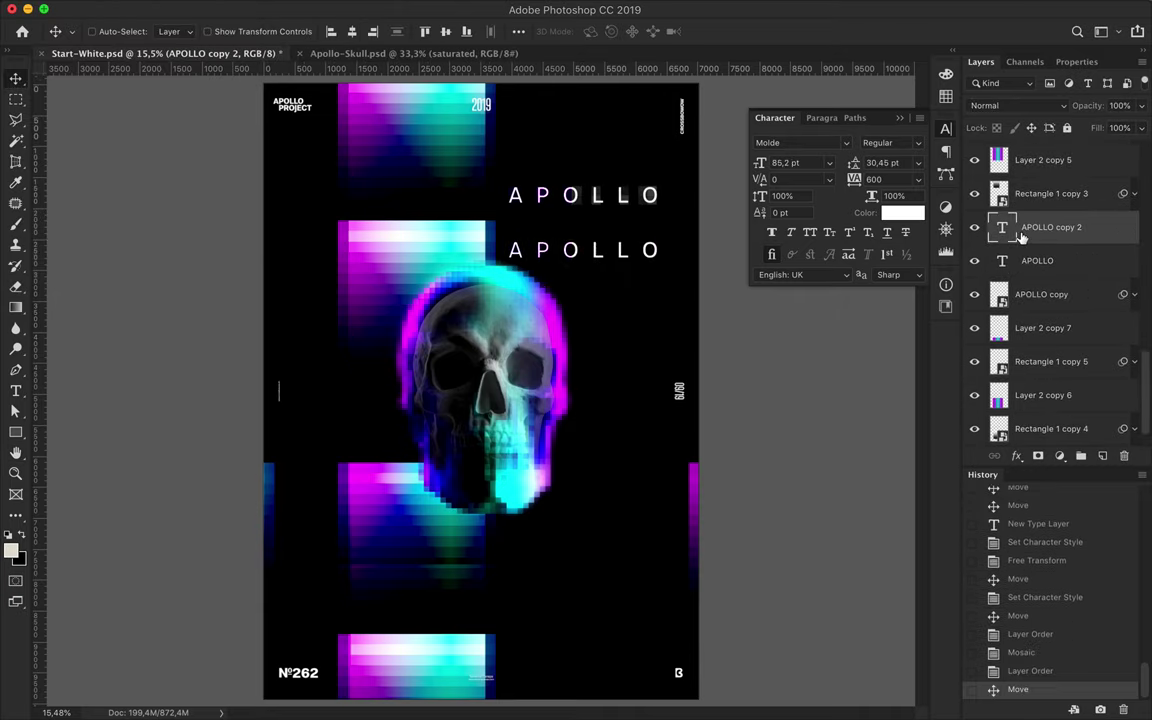
pyautogui.moveTo(1020, 235); pyautogui.dragTo(1020, 262)
pyautogui.click(393, 9)
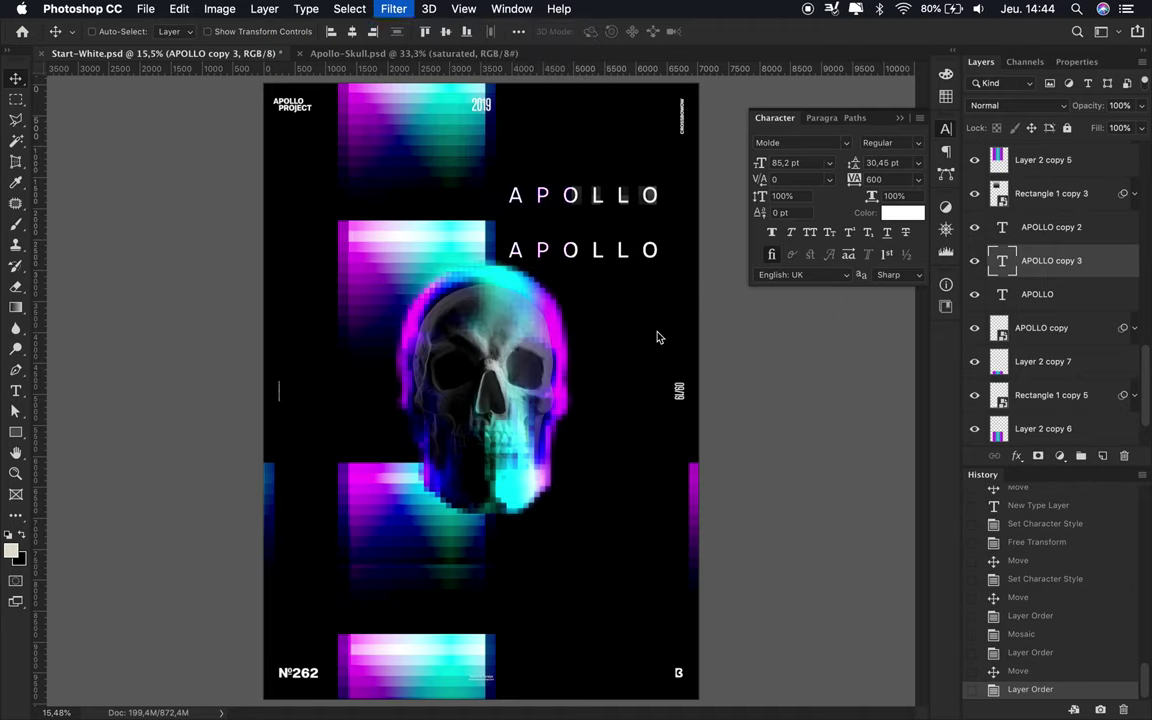
# Apply Mosaic to APOLLO copy 3 as a smart object, then duplicate and restack it
pyautogui.click(657, 337)
pyautogui.press('Return')
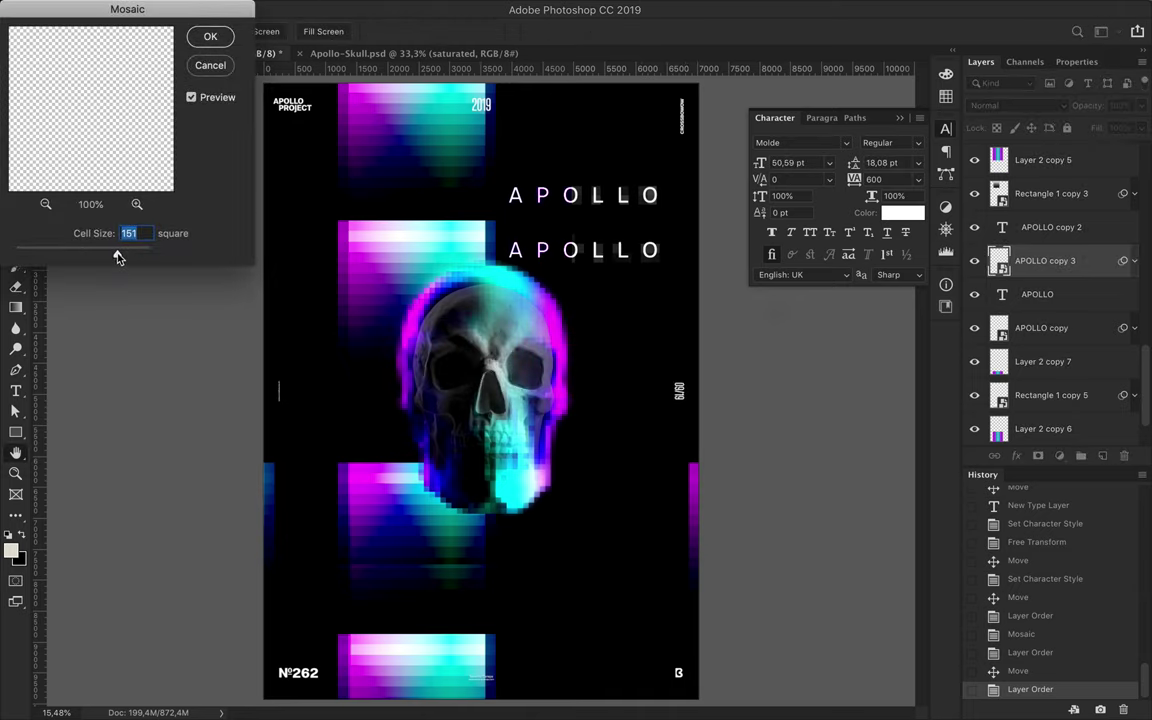
pyautogui.click(219, 37)
pyautogui.moveTo(1136, 262)
pyautogui.mouseDown()
pyautogui.moveTo(1050, 212)
pyautogui.moveTo(1058, 224)
pyautogui.mouseUp()
pyautogui.scroll(-1, 1075, 329)
pyautogui.moveTo(1049, 337); pyautogui.dragTo(1082, 340)
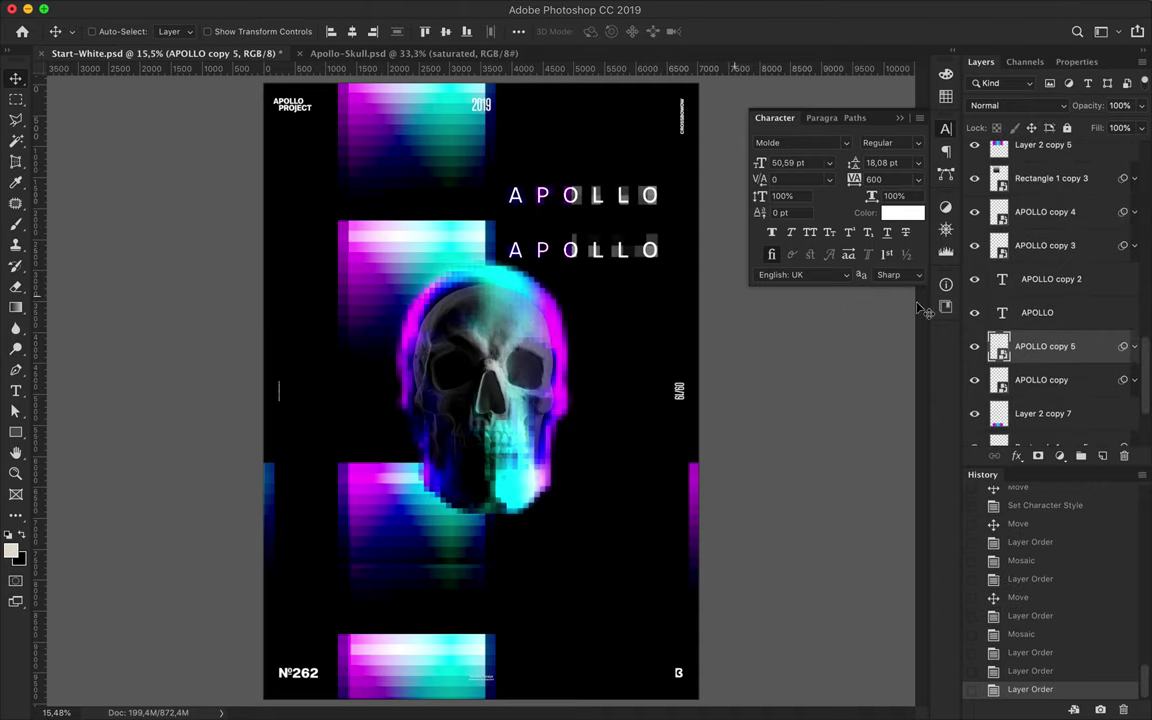
# Hide the original APOLLO, restack the APOLLO layers, and clip both gradients to their rectangles
pyautogui.click(1038, 314)
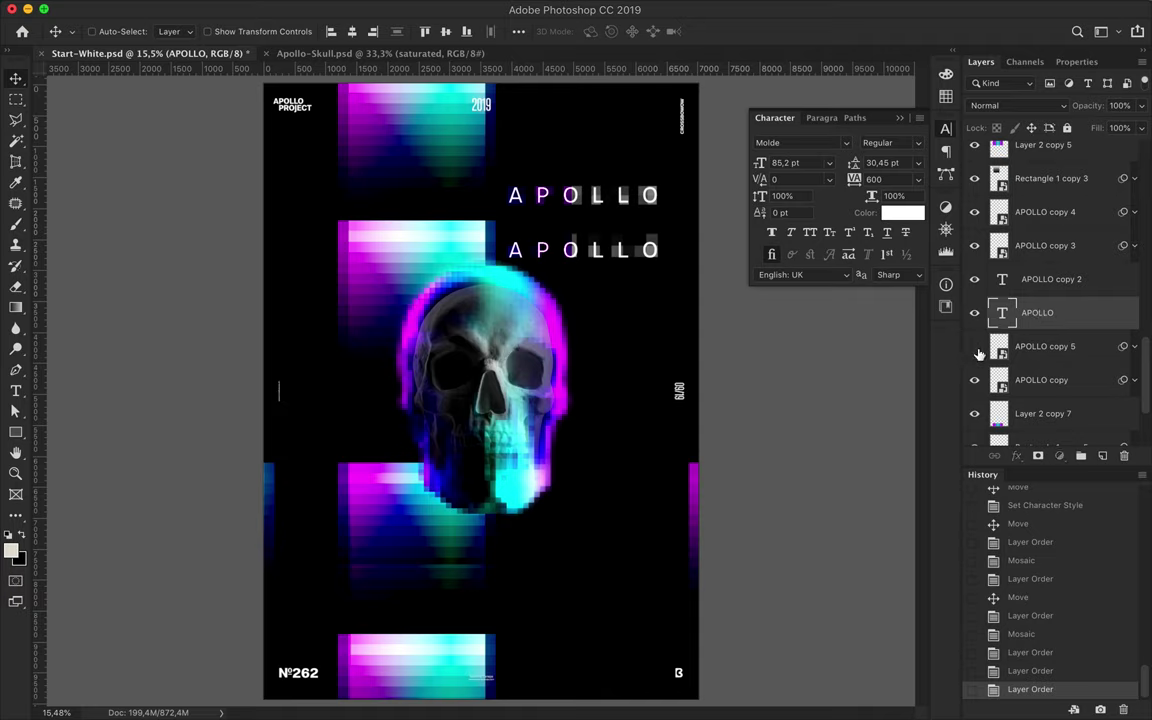
pyautogui.click(976, 316)
pyautogui.click(1043, 212)
pyautogui.keyDown('shift'); pyautogui.click(1037, 312); pyautogui.keyUp('shift')
pyautogui.scroll(3, 590, 195)
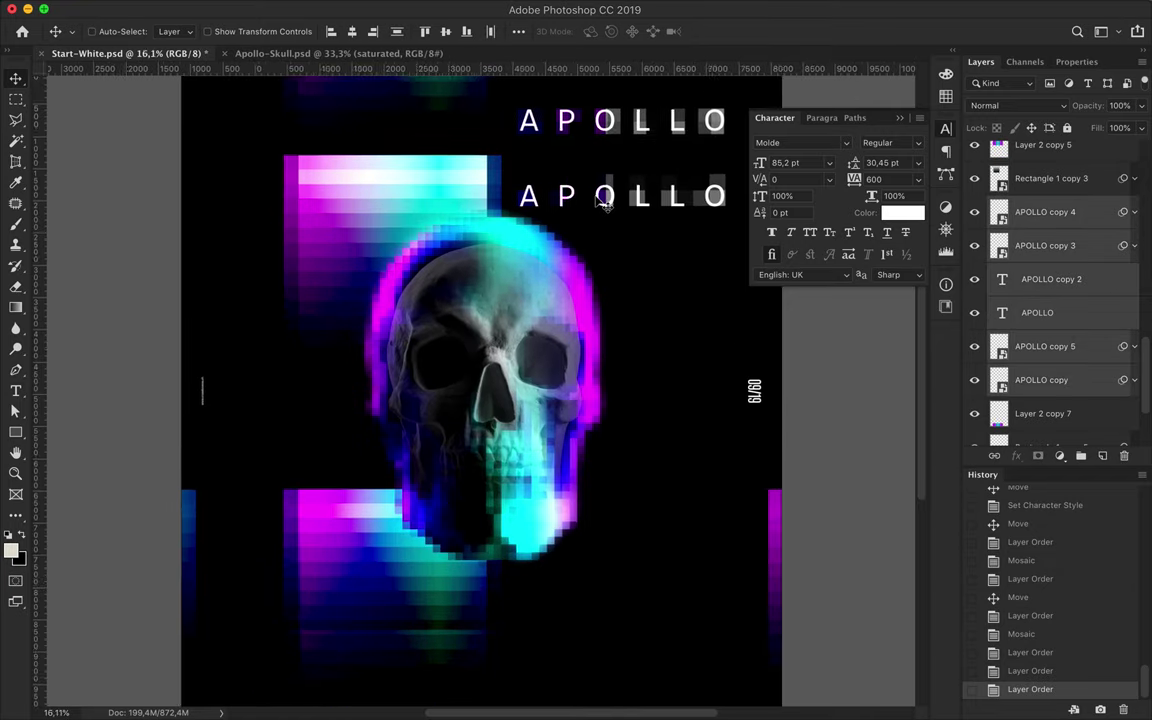
pyautogui.scroll(3, 605, 205)
pyautogui.moveTo(1045, 212); pyautogui.dragTo(1048, 215)
pyautogui.scroll(-3, 1048, 250)
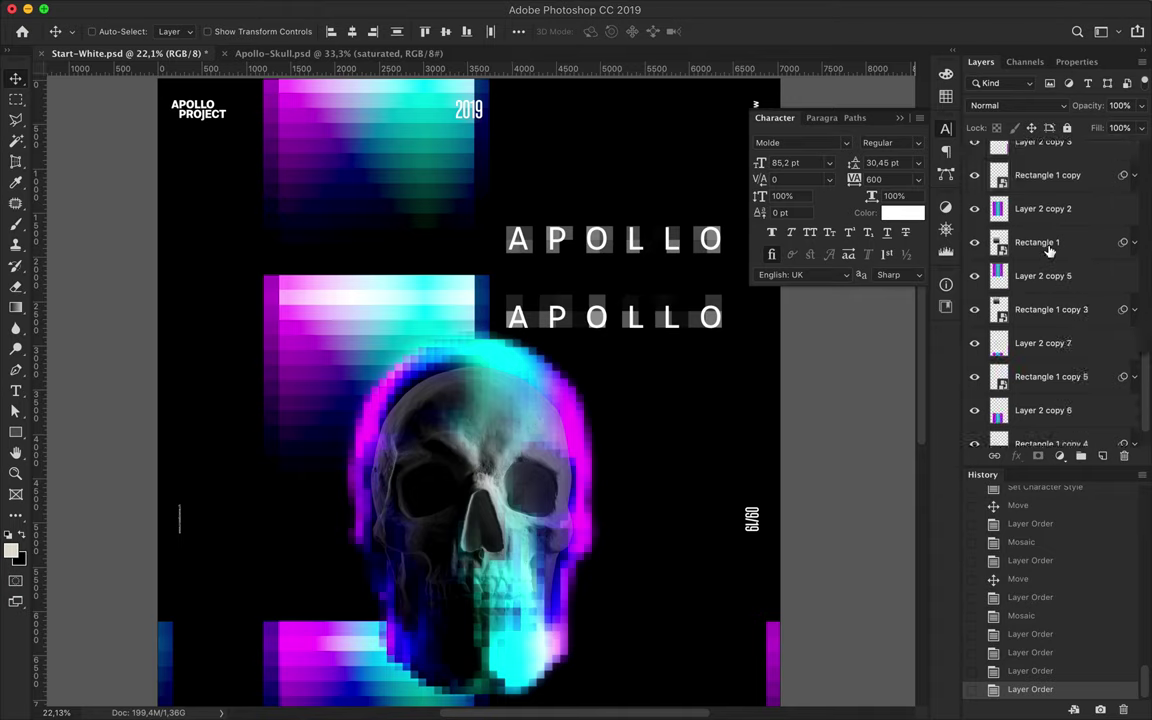
pyautogui.keyDown('alt'); pyautogui.click(1023, 290); pyautogui.keyUp('alt')
pyautogui.keyDown('alt'); pyautogui.click(1062, 226); pyautogui.keyUp('alt')
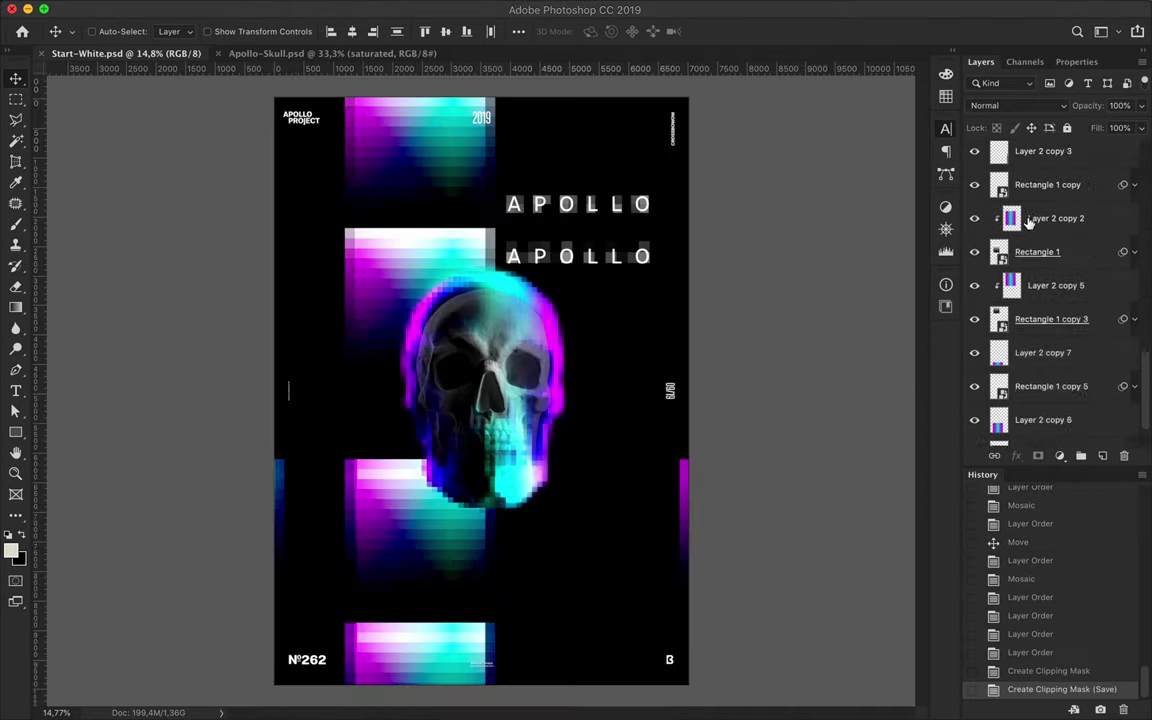
# Duplicate APOLLO as a third line lower down beside the skull's jaw
pyautogui.click(1045, 217)
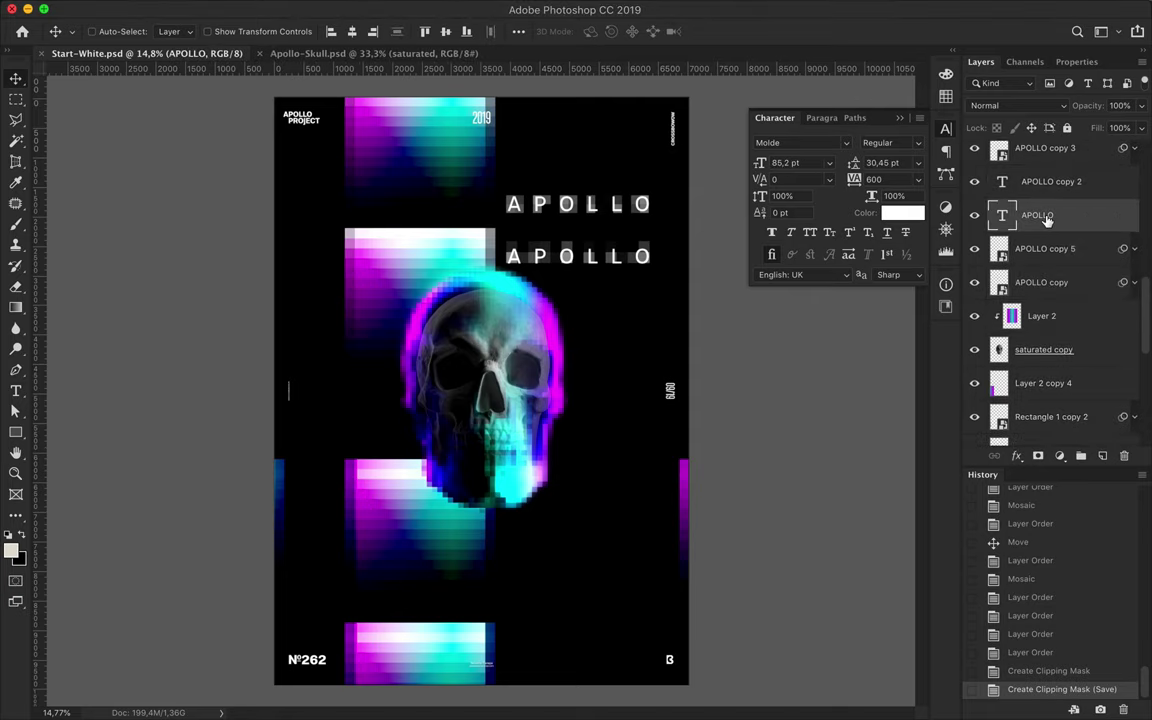
pyautogui.moveTo(1060, 218); pyautogui.dragTo(1036, 150)
pyautogui.moveTo(621, 235); pyautogui.dragTo(607, 581)
pyautogui.moveTo(1050, 198); pyautogui.dragTo(1068, 186)
# Apply Mosaic with cell size 131 to the third APOLLO line and duplicate it below
pyautogui.click(393, 9)
pyautogui.moveTo(410, 259)
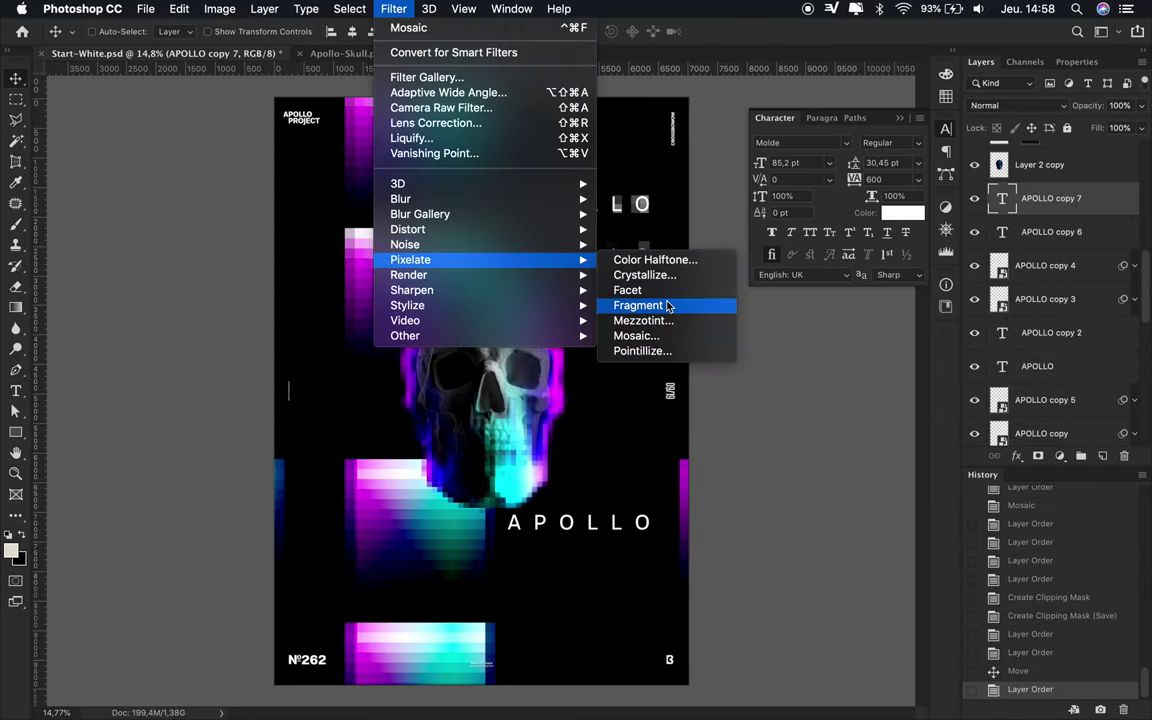
pyautogui.click(660, 336)
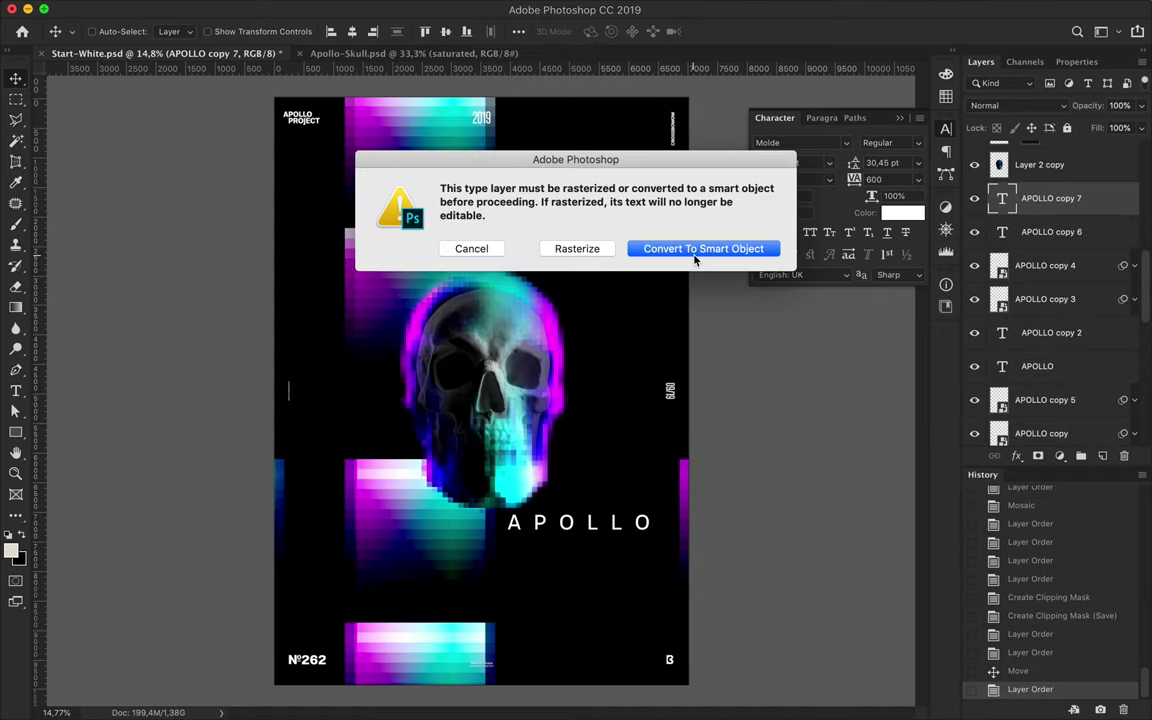
pyautogui.click(690, 249)
pyautogui.moveTo(110, 255); pyautogui.dragTo(103, 254)
pyautogui.click(210, 37)
pyautogui.moveTo(1045, 198); pyautogui.dragTo(1065, 199)
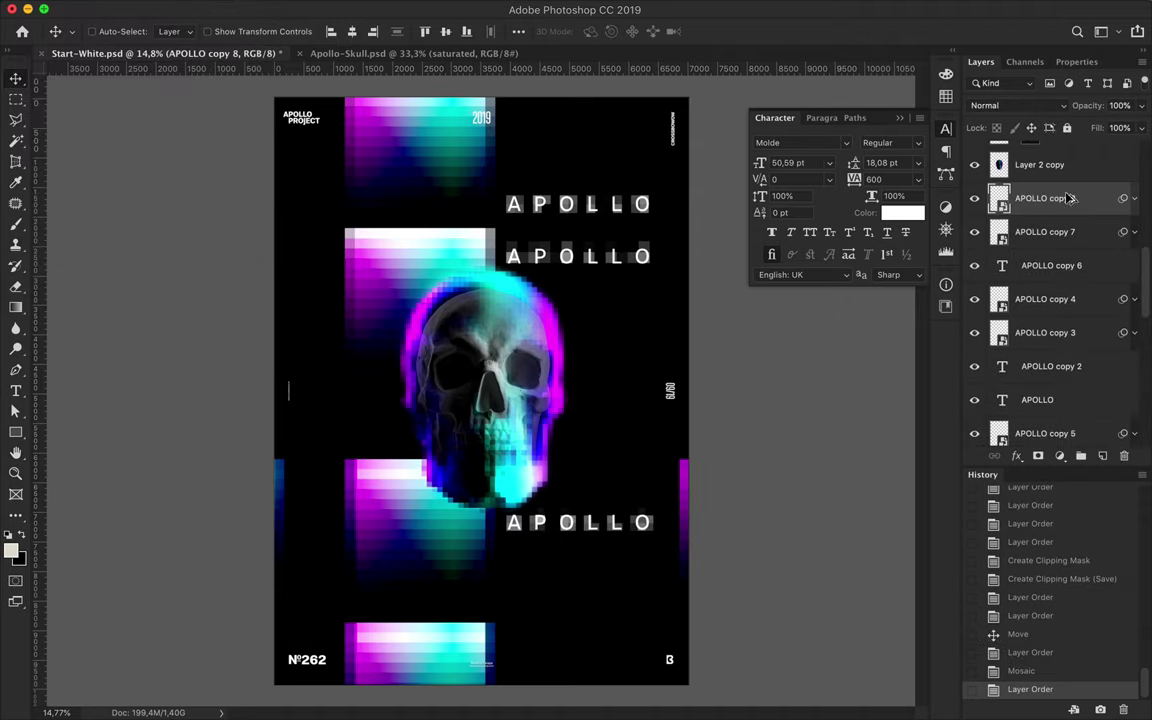
pyautogui.moveTo(532, 474); pyautogui.dragTo(532, 522)
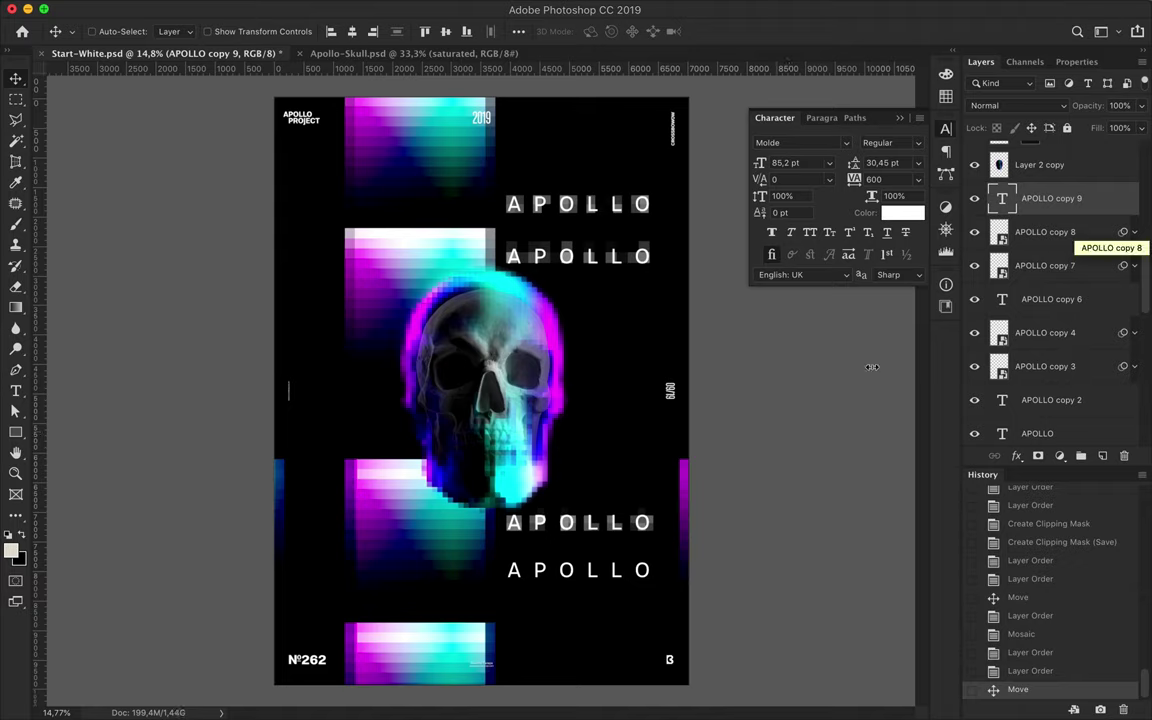
# Duplicate the APOLLO text again and apply Mosaic to it as a smart object
pyautogui.moveTo(1060, 200); pyautogui.dragTo(1078, 190)
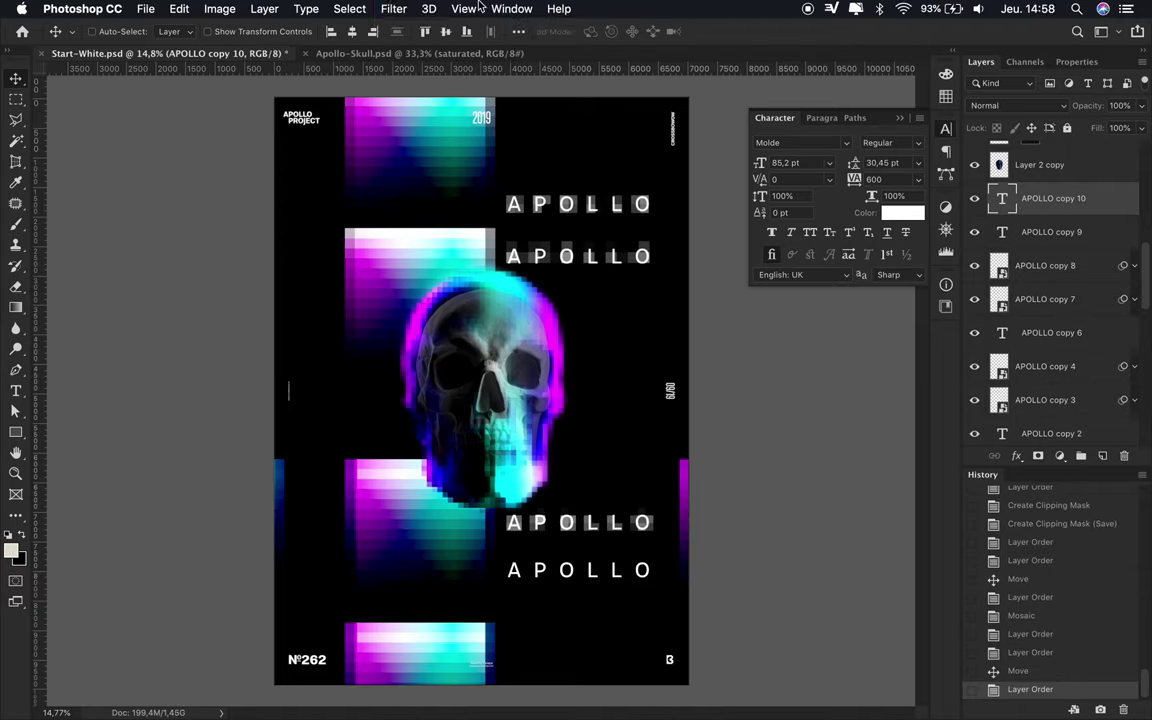
pyautogui.click(393, 8)
pyautogui.click(637, 305)
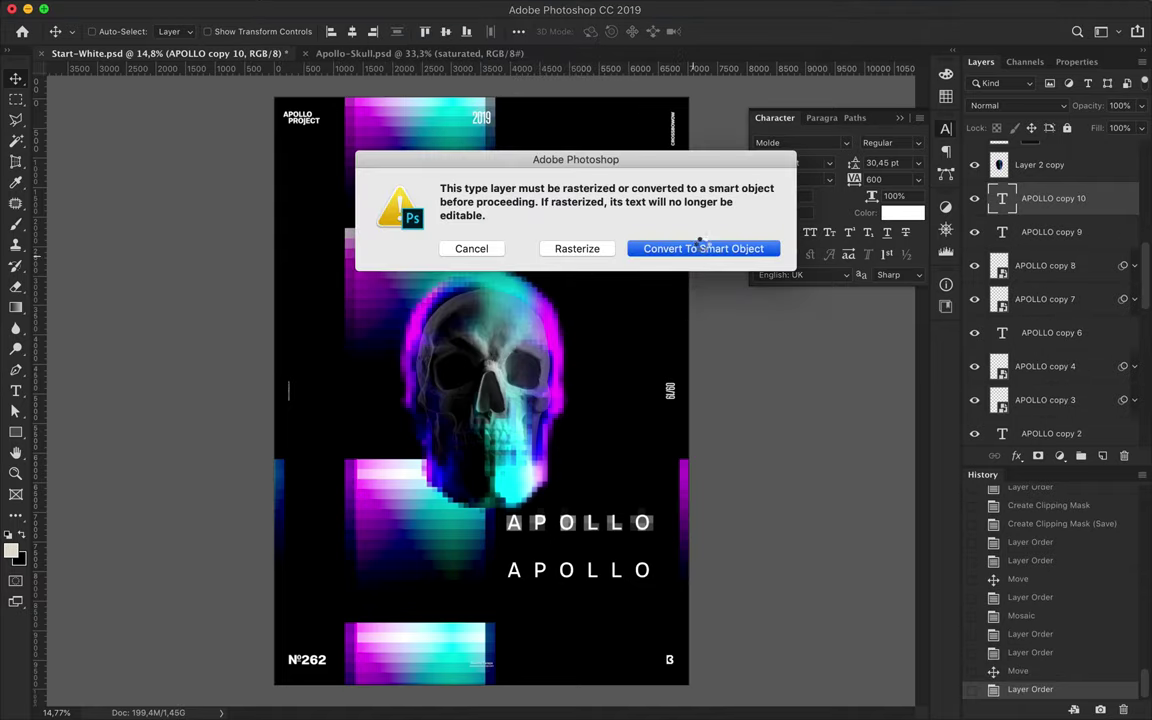
pyautogui.click(701, 246)
pyautogui.click(212, 40)
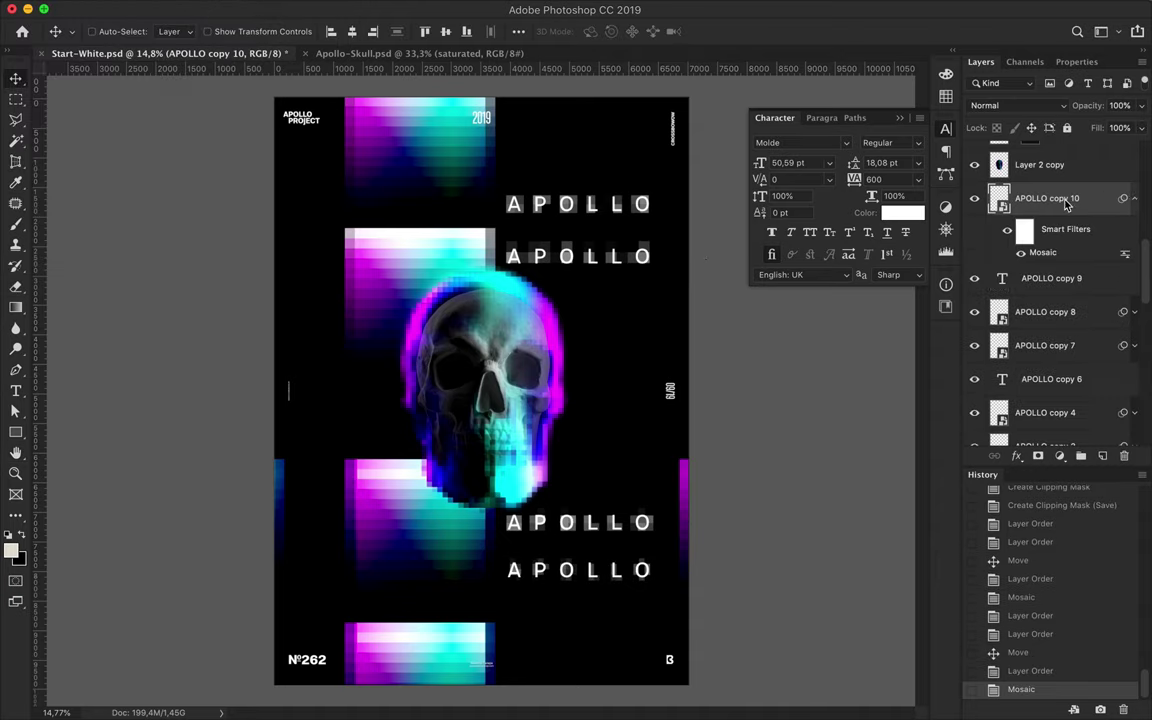
# Duplicate the pixelated layer and shift the bottom APOLLO titles slightly down
pyautogui.moveTo(1045, 198); pyautogui.dragTo(1045, 184)
pyautogui.keyDown('shift'); pyautogui.click(1113, 255); pyautogui.keyUp('shift')
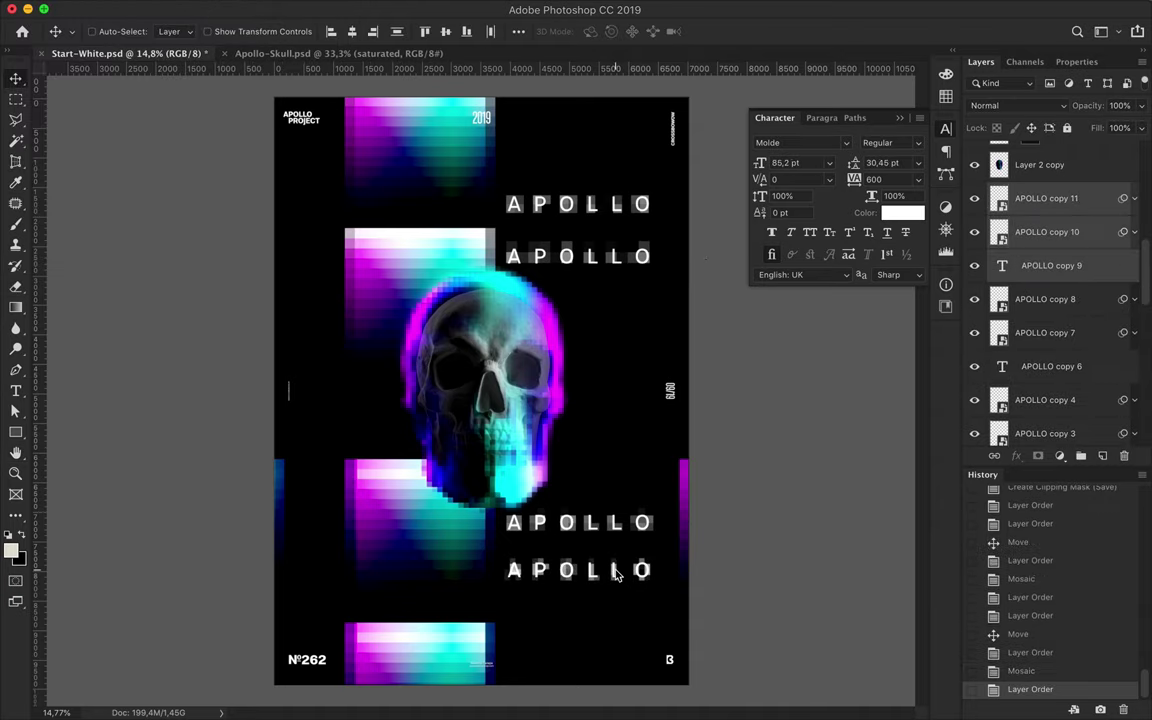
pyautogui.moveTo(617, 575); pyautogui.dragTo(617, 588)
pyautogui.click(1047, 231)
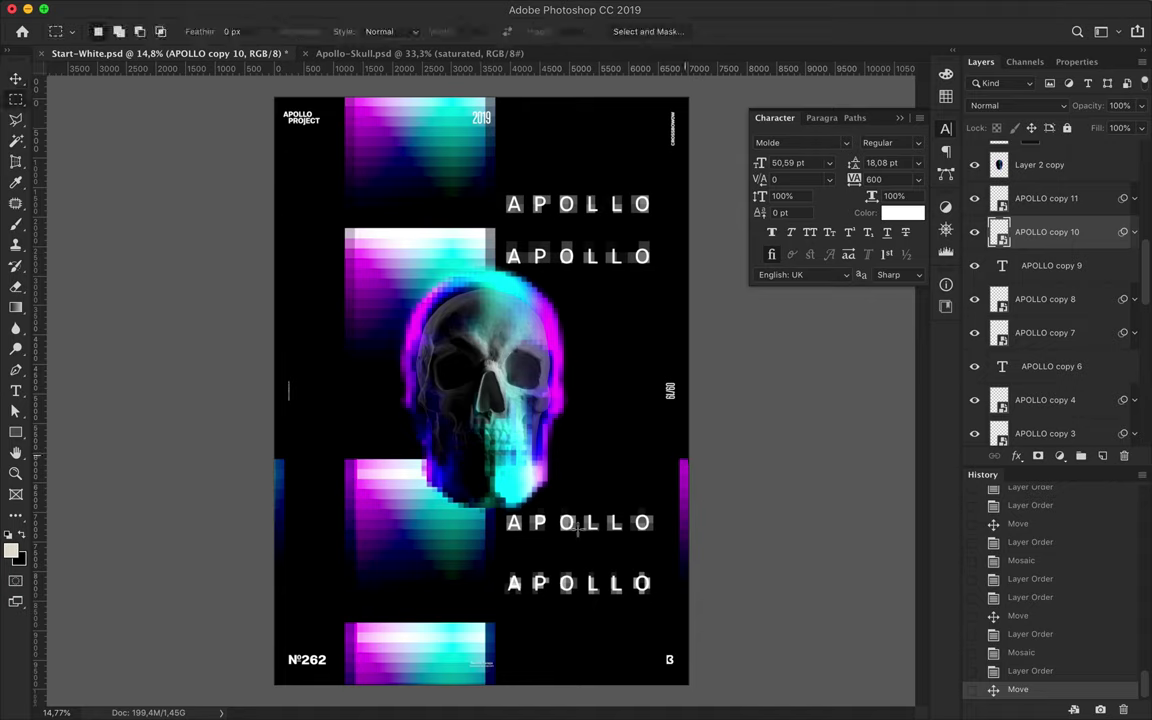
# Undo the move and paste a strip of the bottom APOLLO lettering onto a new layer
pyautogui.hotkey('ctrl', 'z')
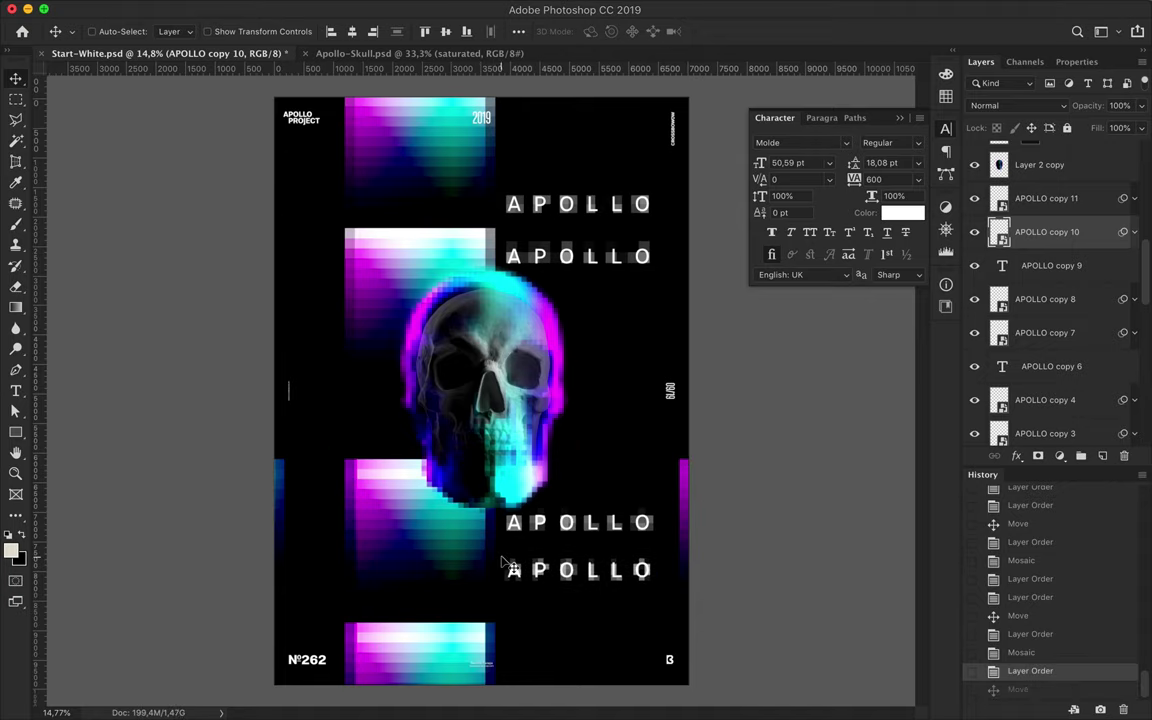
pyautogui.press('m')
pyautogui.moveTo(500, 548); pyautogui.dragTo(688, 570)
pyautogui.hotkey('ctrl', 'c')
pyautogui.hotkey('ctrl', 'v')
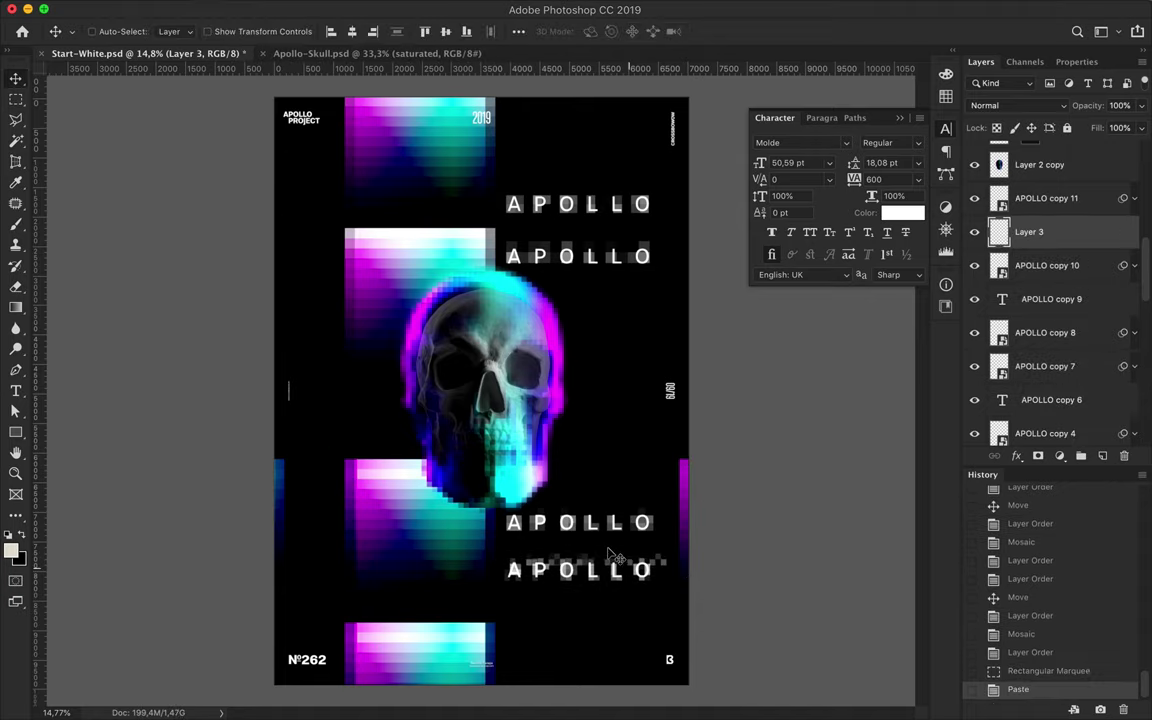
# Paste a band of the other lower APOLLO as a new layer and nudge it down
pyautogui.keyDown('ctrl'); pyautogui.click(530, 522); pyautogui.keyUp('ctrl')
pyautogui.moveTo(500, 515); pyautogui.dragTo(666, 541)
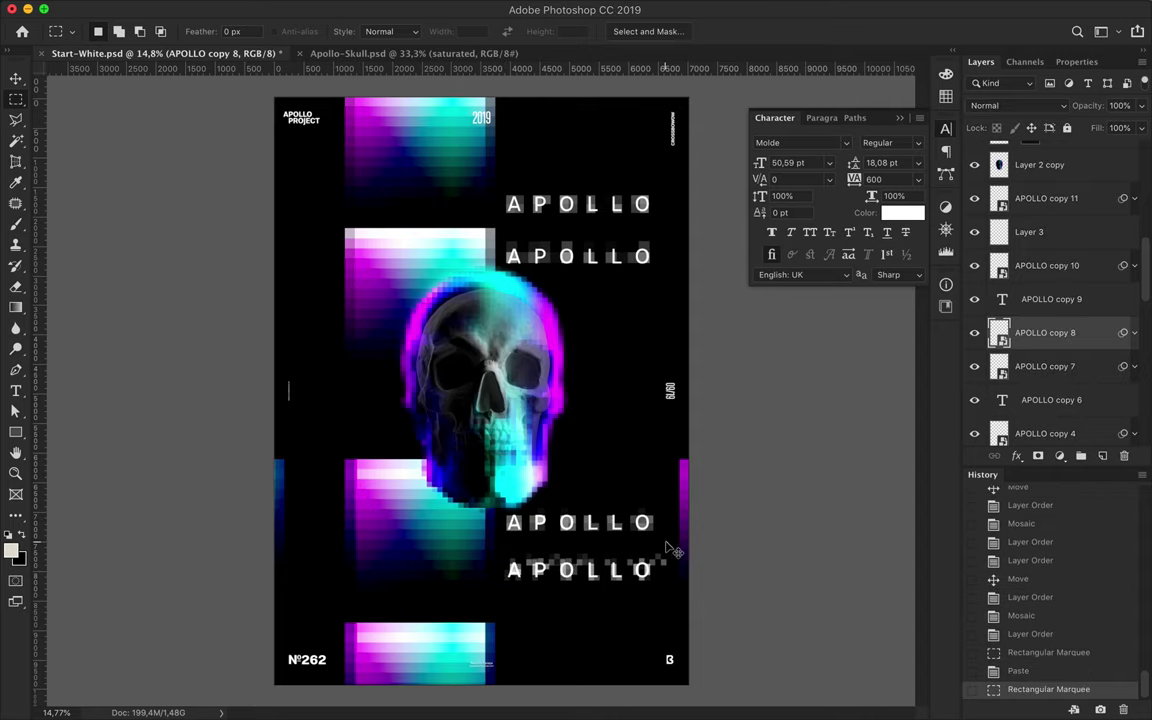
pyautogui.hotkey('ctrl', 'c')
pyautogui.hotkey('ctrl', 'v')
pyautogui.press('v')
pyautogui.hotkey('shift', 'Down')
# Paste another pixel-block strip and move it under the top APOLLO title
pyautogui.press('m')
pyautogui.keyDown('ctrl'); pyautogui.click(567, 249); pyautogui.keyUp('ctrl')
pyautogui.moveTo(500, 240); pyautogui.dragTo(668, 268)
pyautogui.hotkey('ctrl', 'c')
pyautogui.hotkey('ctrl', 'v')
pyautogui.press('v')
pyautogui.press('m')
pyautogui.moveTo(524, 180)
pyautogui.mouseDown()
pyautogui.moveTo(587, 222)
pyautogui.moveTo(585, 236)
pyautogui.mouseUp()
pyautogui.hotkey('ctrl', 'd')
pyautogui.press('v')
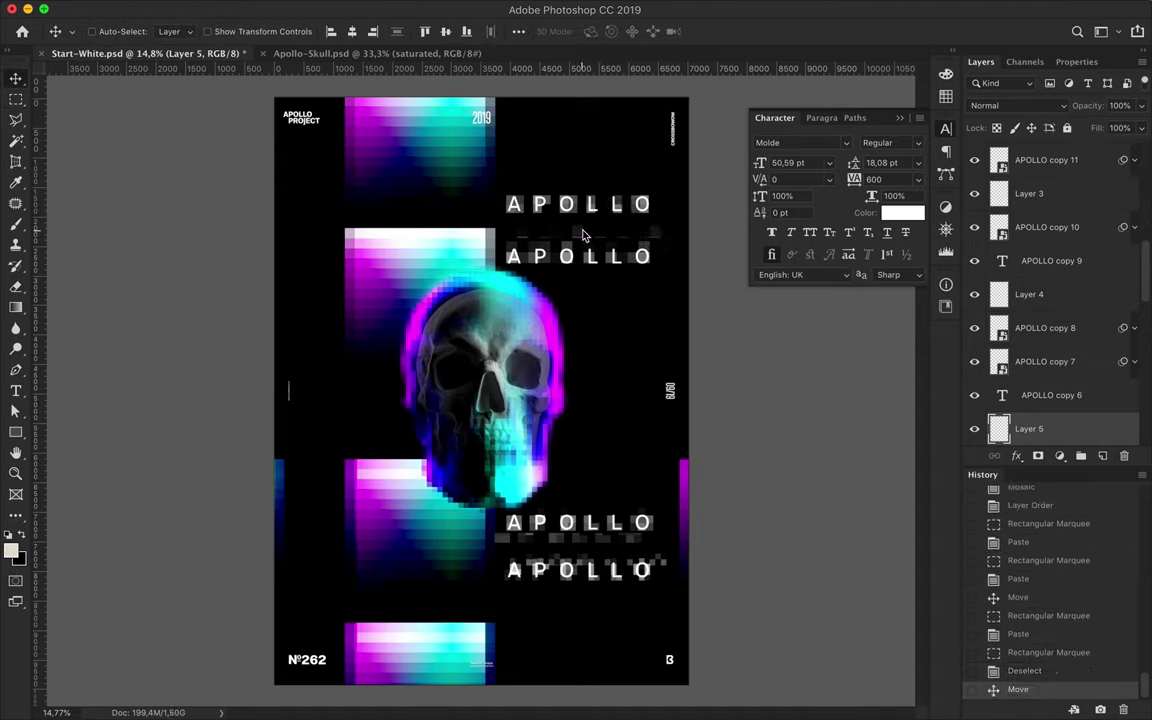
# Select and copy the area around the top APOLLO title
pyautogui.press('m')
pyautogui.moveTo(496, 181); pyautogui.dragTo(654, 207)
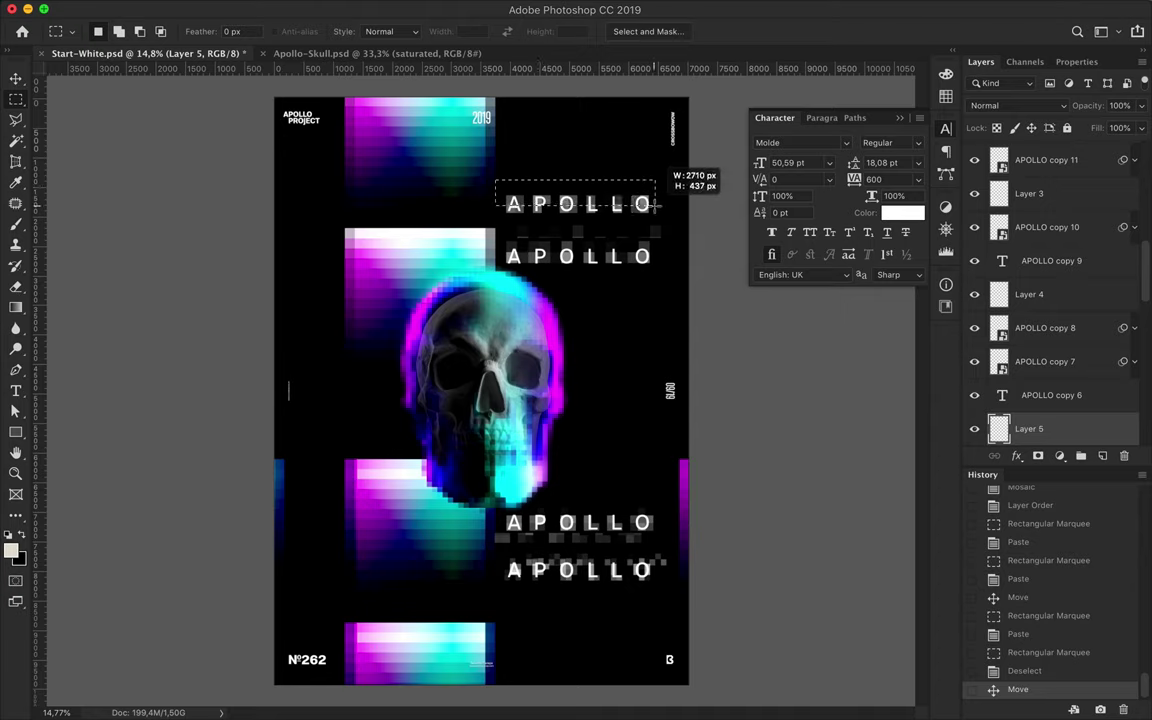
pyautogui.hotkey('ctrl', 'c')
pyautogui.press('Return')
# Retry copying with no active selection, then select the original APOLLO layer and deselect
pyautogui.press('v')
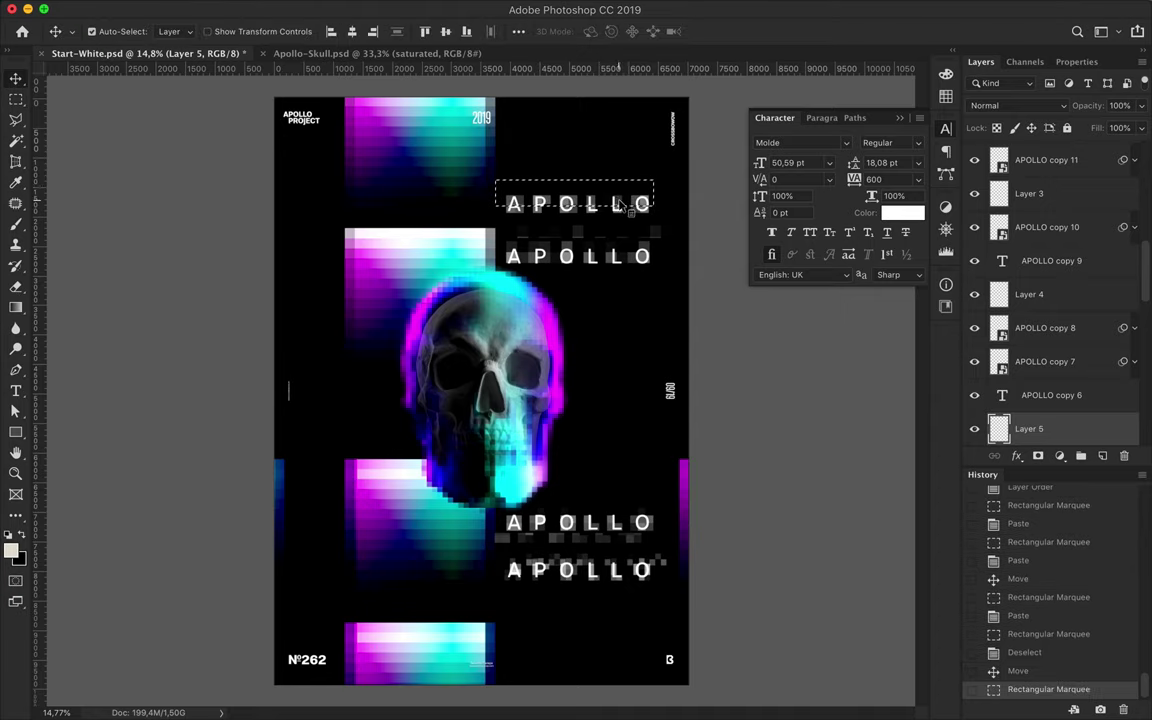
pyautogui.hotkey('ctrl', 'c')
pyautogui.press('Return')
pyautogui.scroll(3, 630, 190)
pyautogui.scroll(2, 612, 133)
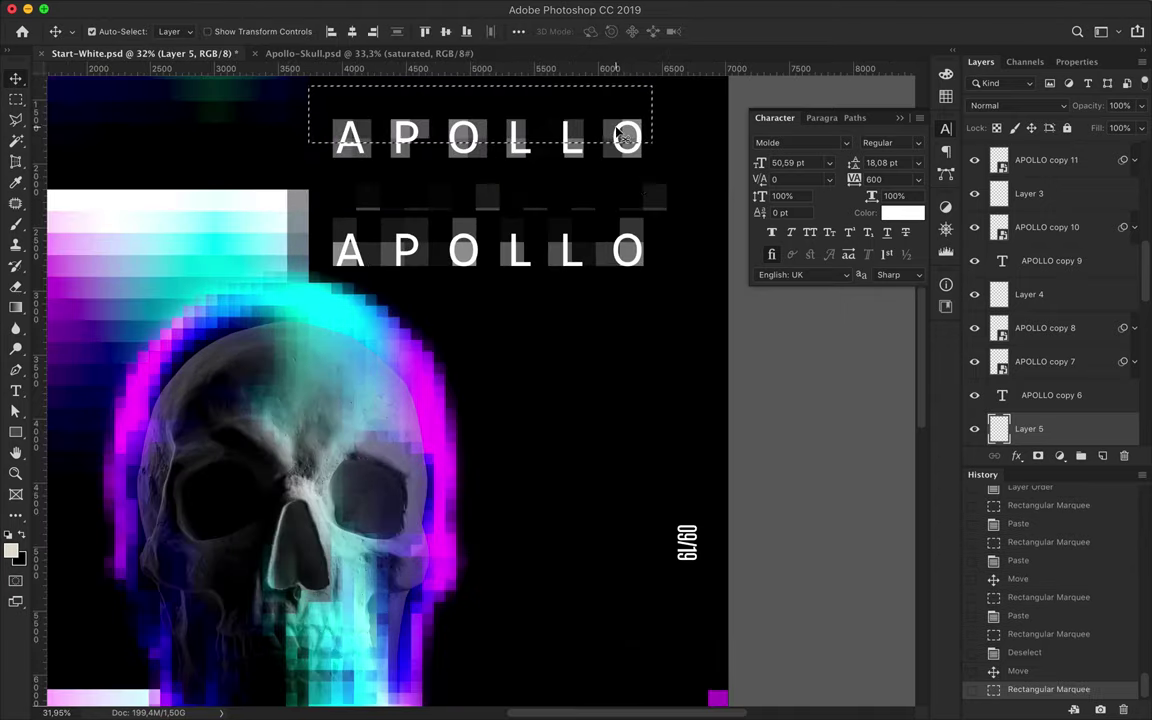
pyautogui.hotkey('ctrl', 'c')
pyautogui.press('Return')
pyautogui.hotkey('ctrl', 'c')
pyautogui.press('Return')
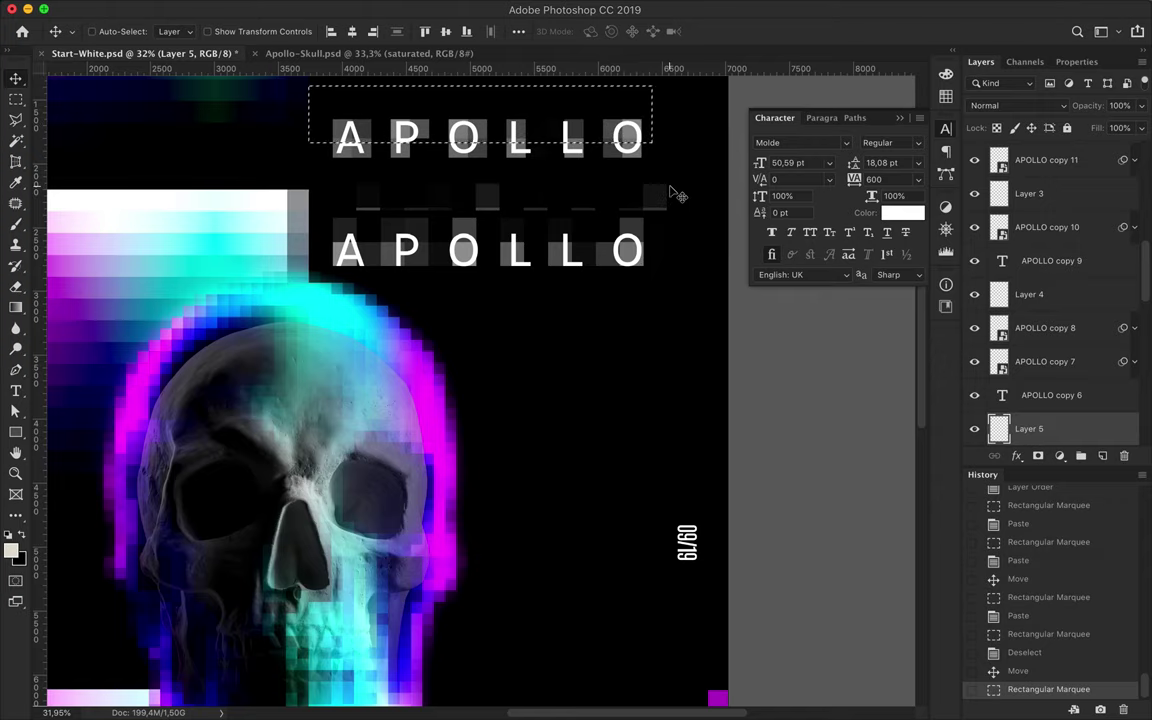
pyautogui.scroll(5, 738, 360)
pyautogui.keyDown('ctrl'); pyautogui.click(598, 304); pyautogui.keyUp('ctrl')
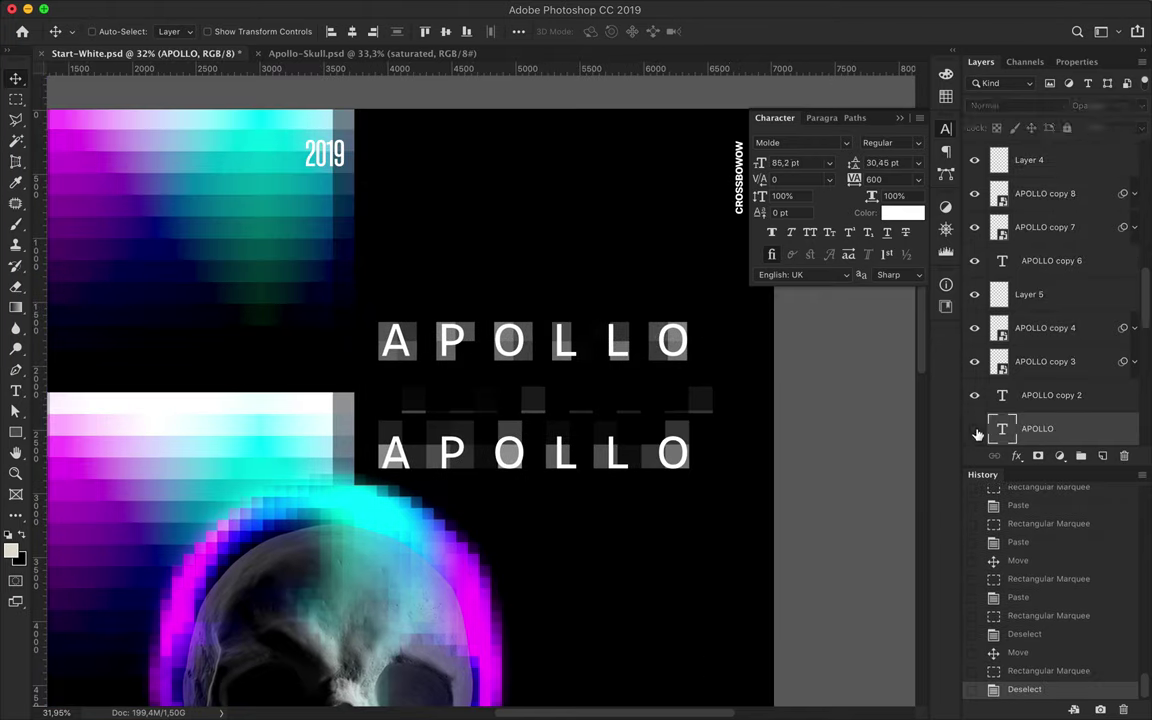
pyautogui.hotkey('ctrl', 'd')
pyautogui.scroll(-1, 1065, 408)
# Paste a band from the top APOLLO title as a fragment just above it, then save
pyautogui.click(1110, 386)
pyautogui.press('m')
pyautogui.moveTo(367, 301); pyautogui.dragTo(714, 340)
pyautogui.hotkey('ctrl', 'c')
pyautogui.hotkey('ctrl', 'v')
pyautogui.press('v')
pyautogui.moveTo(612, 345); pyautogui.dragTo(610, 320)
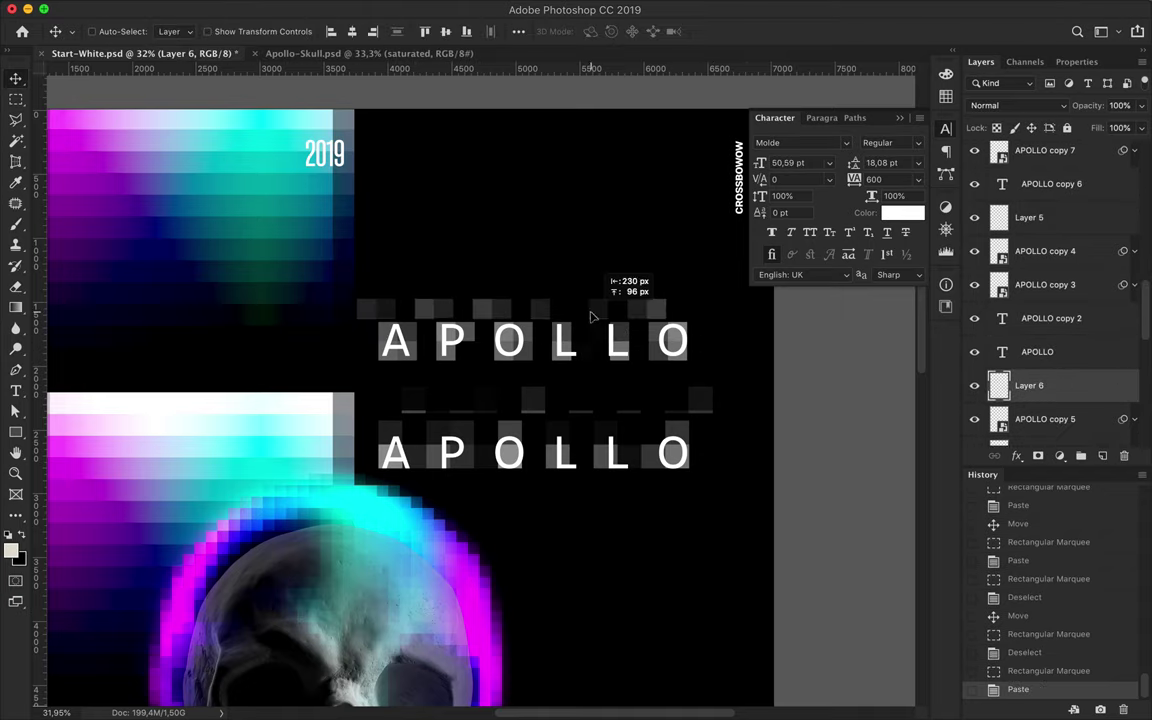
pyautogui.hotkey('ctrl', '0')
pyautogui.hotkey('ctrl', 's')
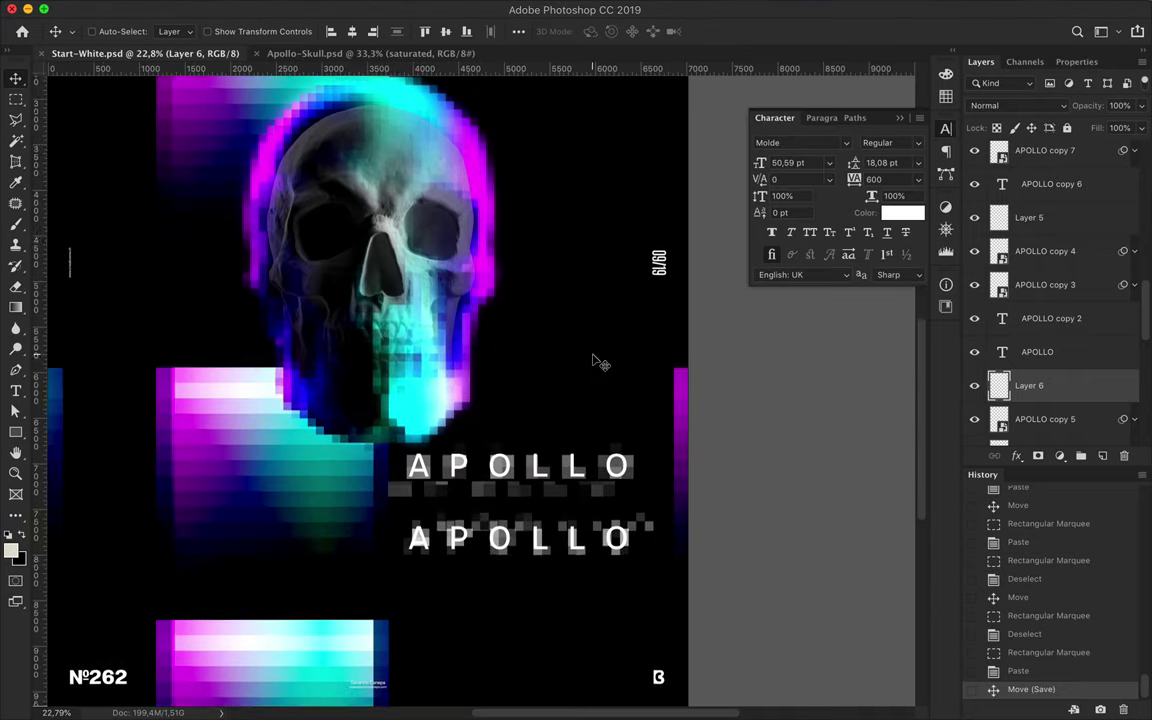
# Paste block bands from the lower APOLLO titles and the APOLLO copy 8 row as new layers
pyautogui.press('m')
pyautogui.moveTo(380, 438)
pyautogui.mouseDown()
pyautogui.moveTo(620, 462)
pyautogui.moveTo(577, 540)
pyautogui.moveTo(576, 528)
pyautogui.mouseUp()
pyautogui.hotkey('ctrl', 'c')
pyautogui.hotkey('ctrl', 'v')
pyautogui.press('v')
pyautogui.scroll(2, 576, 528)
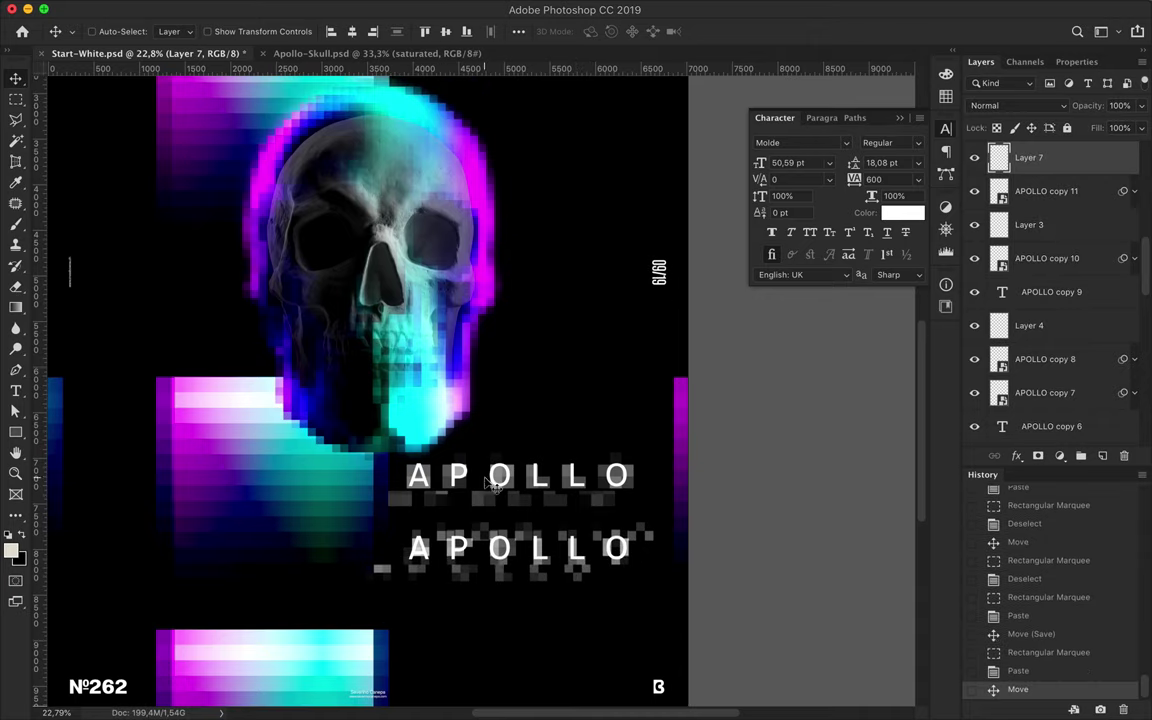
pyautogui.click(1045, 359)
pyautogui.moveTo(380, 451); pyautogui.dragTo(672, 488)
pyautogui.hotkey('ctrl', 'c')
pyautogui.hotkey('ctrl', 'v')
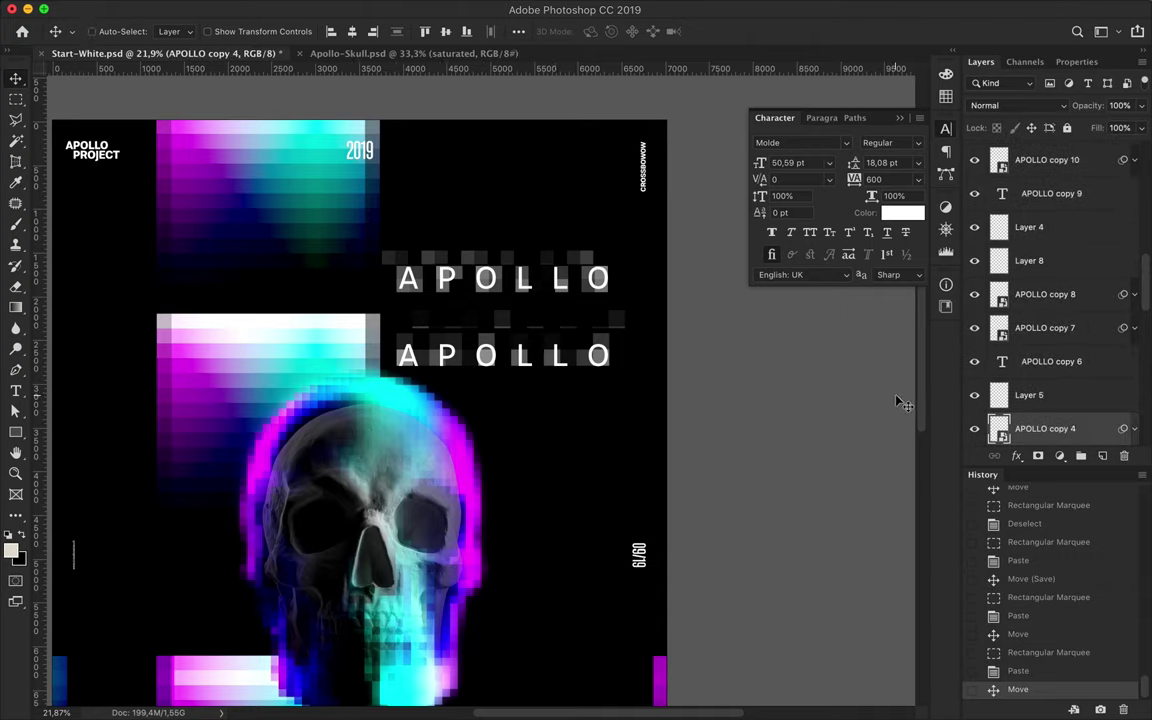
# Paste a strip from below the second APOLLO title as another fragment layer
pyautogui.press('m')
pyautogui.moveTo(391, 350)
pyautogui.mouseDown()
pyautogui.moveTo(626, 393)
pyautogui.moveTo(618, 378)
pyautogui.mouseUp()
pyautogui.hotkey('ctrl', 'c')
pyautogui.hotkey('ctrl', 'v')
pyautogui.press('v')
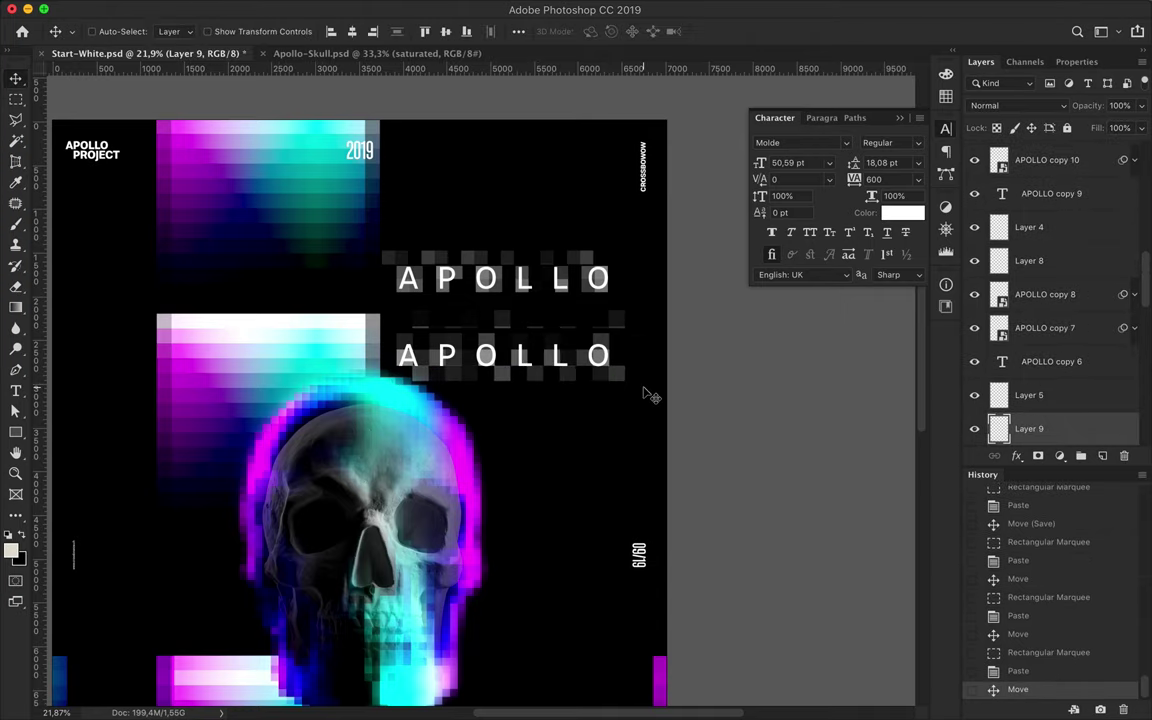
pyautogui.scroll(-2, 645, 392)
pyautogui.scroll(-1, 645, 392)
pyautogui.scroll(-1, 645, 394)
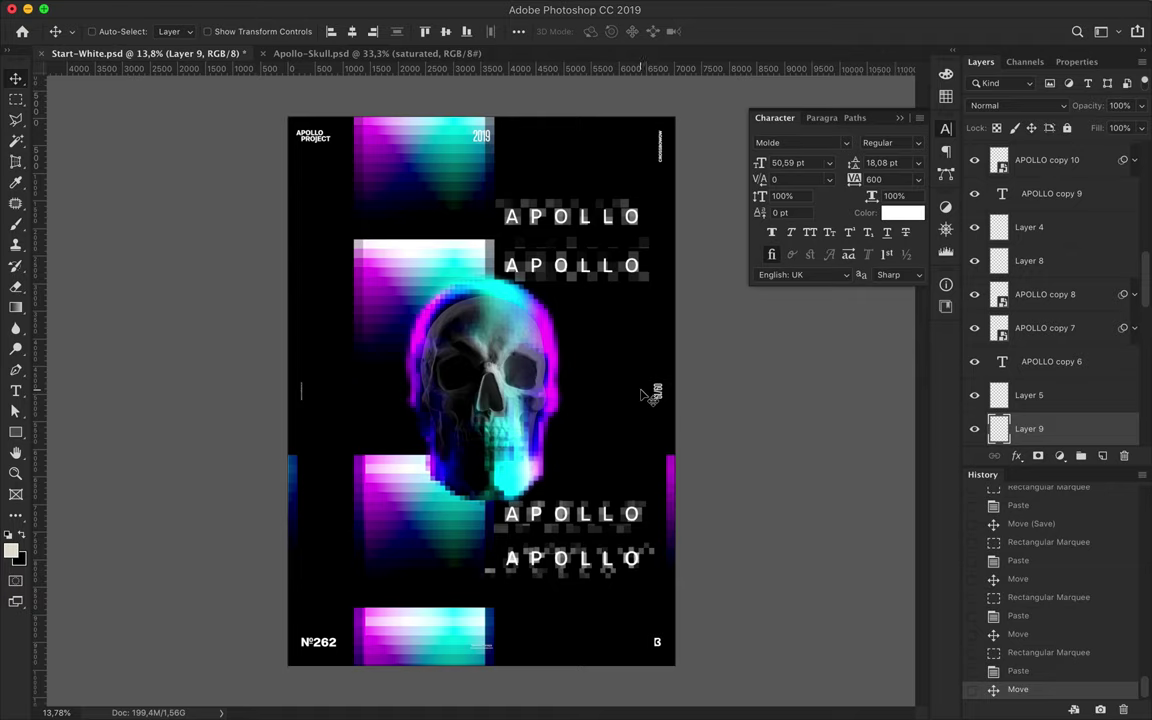
pyautogui.click(1040, 428)
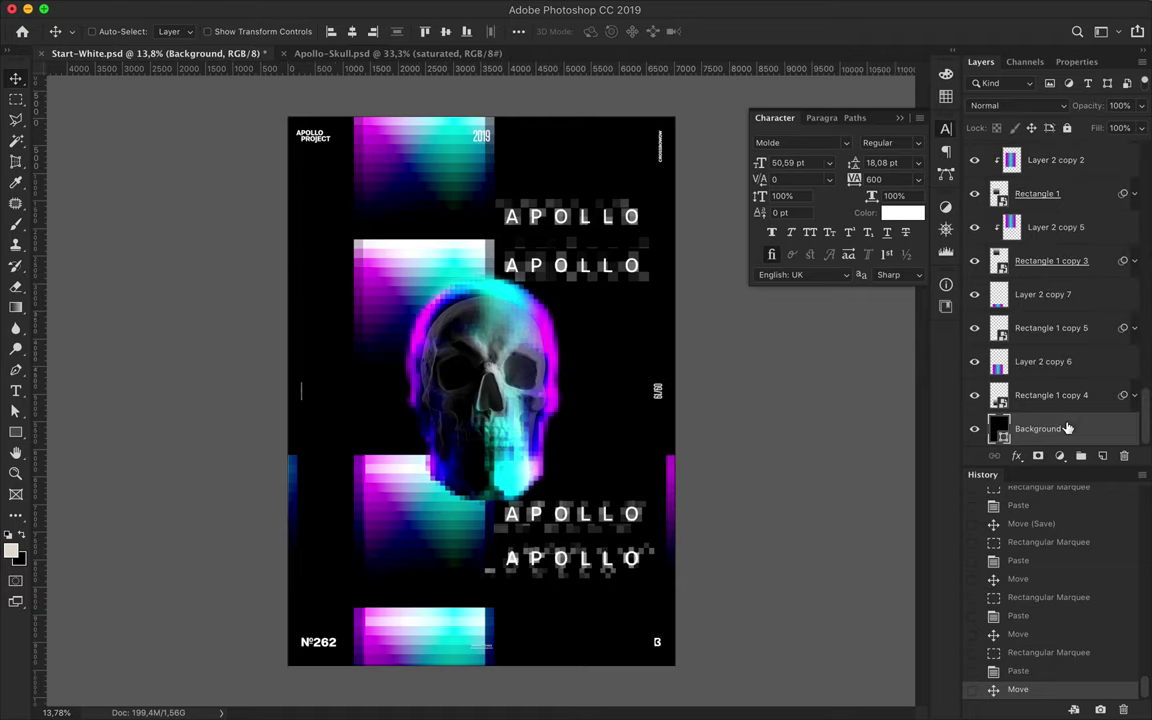
# Add a new empty layer and set the shape fill to a purple-to-teal gradient
pyautogui.press('m')
pyautogui.scroll(-1, 671, 141)
pyautogui.press('u')
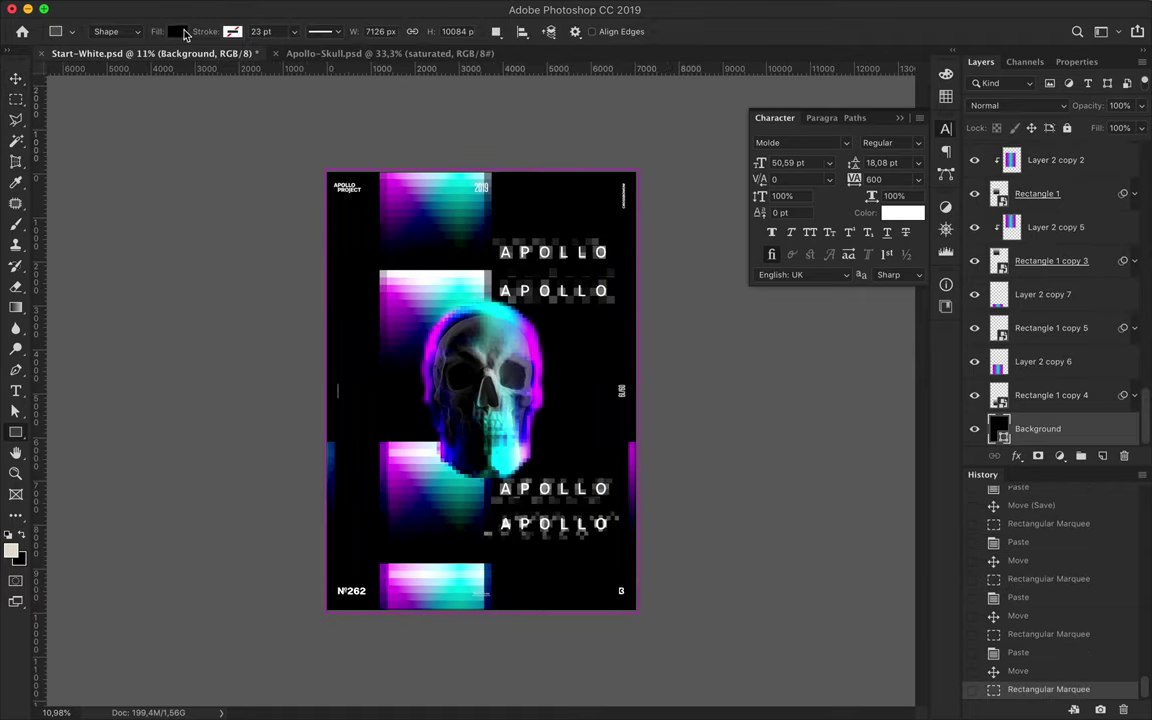
pyautogui.hotkey('ctrl', 'shift', 'alt', 'n')
pyautogui.click(177, 31)
pyautogui.scroll(5, 230, 140)
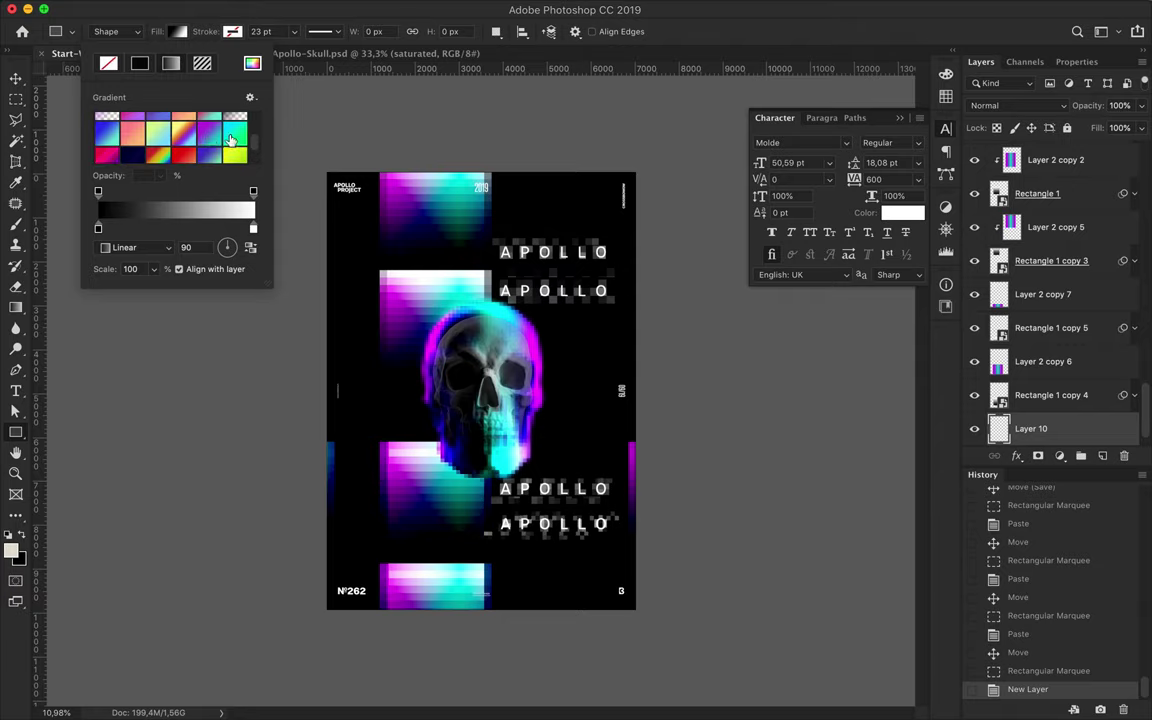
pyautogui.click(187, 127)
pyautogui.moveTo(627, 178); pyautogui.dragTo(694, 244)
pyautogui.hotkey('ctrl', 'z')
# Draw a large gradient circle at the top-right edge and place a copy lower on the right
pyautogui.hotkey('shift', 'u')
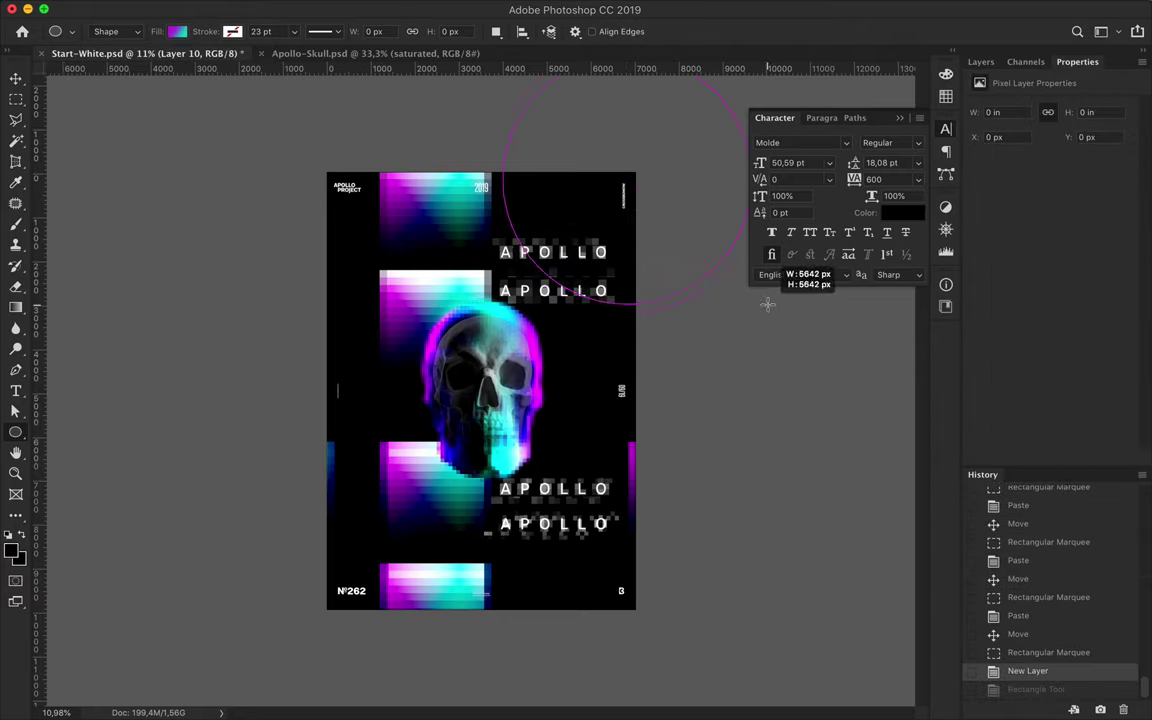
pyautogui.moveTo(626, 180); pyautogui.dragTo(764, 303)
pyautogui.press('v')
pyautogui.moveTo(669, 211)
pyautogui.mouseDown()
pyautogui.moveTo(697, 232)
pyautogui.moveTo(650, 497)
pyautogui.mouseUp()
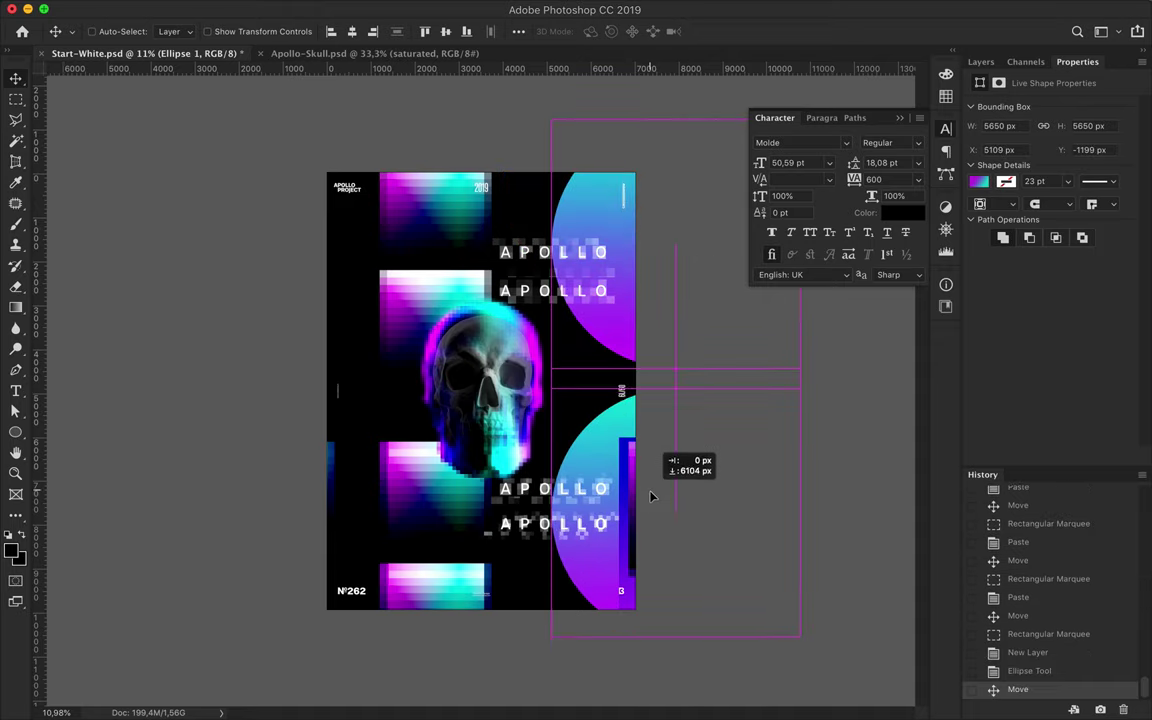
pyautogui.scroll(3, 640, 460)
pyautogui.scroll(2, 630, 458)
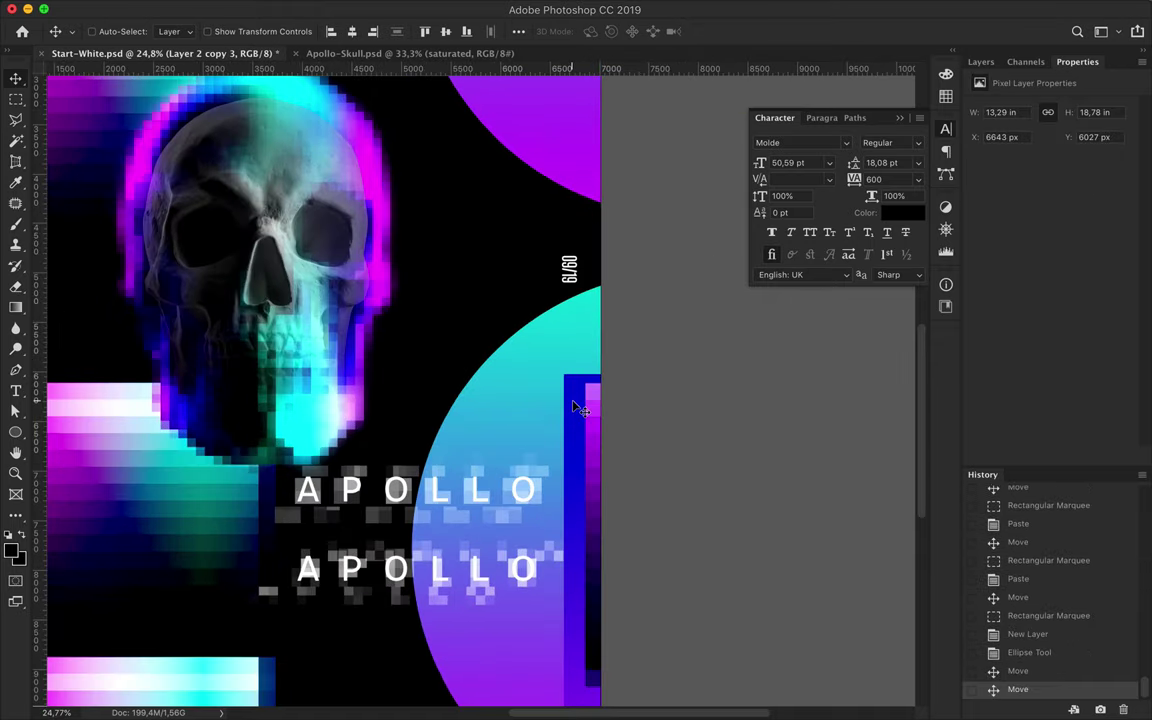
# Delete two tall strips of the gradient circle along the poster's right edge
pyautogui.press('m')
pyautogui.moveTo(531, 222); pyautogui.dragTo(580, 697)
pyautogui.press('Delete')
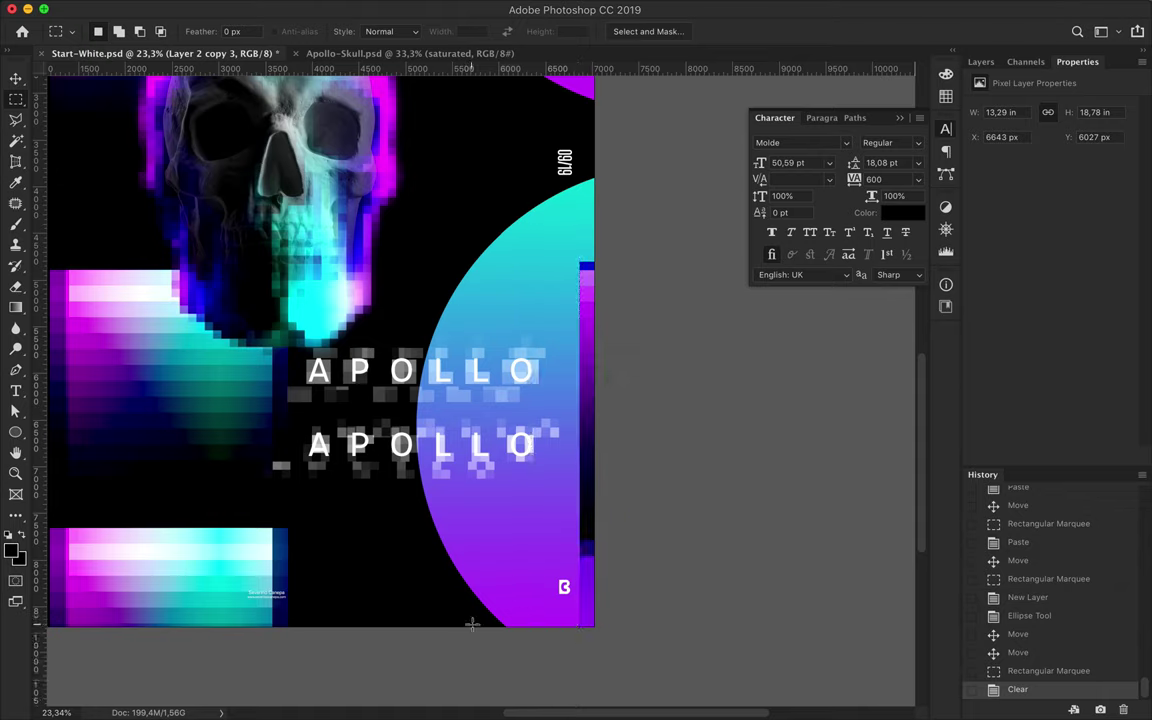
pyautogui.hotkey('ctrl', 'd')
pyautogui.scroll(-2, 556, 248)
pyautogui.scroll(2, 668, 424)
pyautogui.scroll(2, 668, 424)
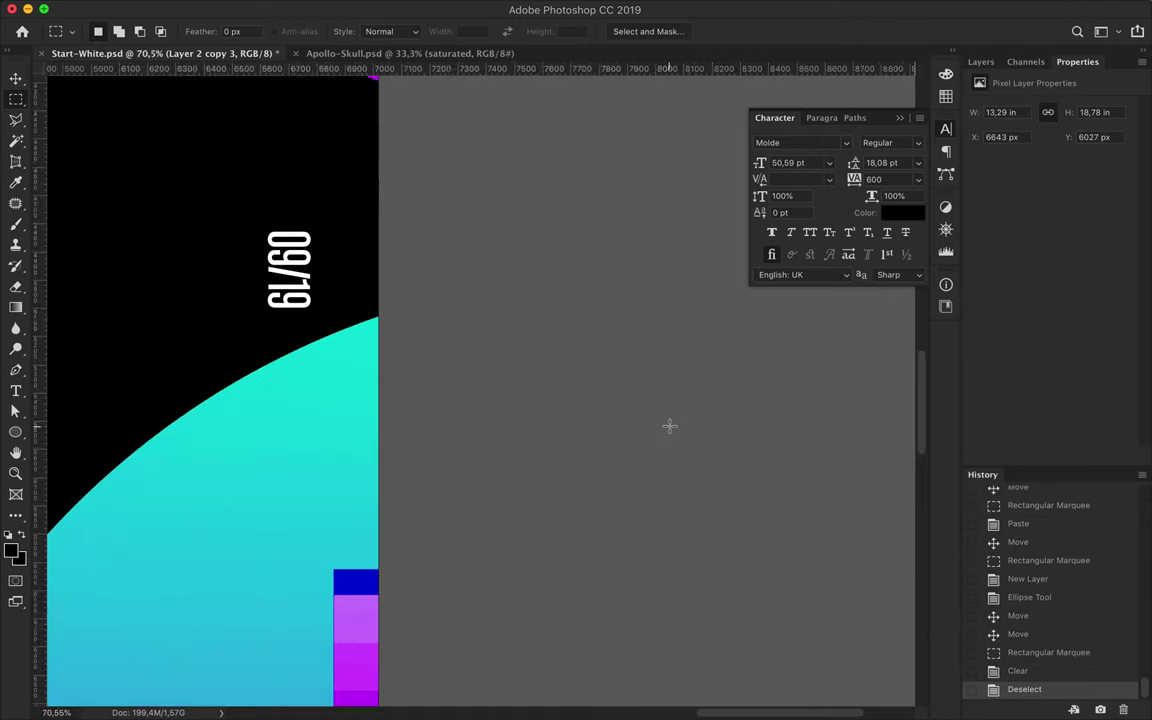
pyautogui.scroll(-1, 668, 424)
pyautogui.scroll(-1, 661, 443)
pyautogui.moveTo(506, 78); pyautogui.dragTo(531, 689)
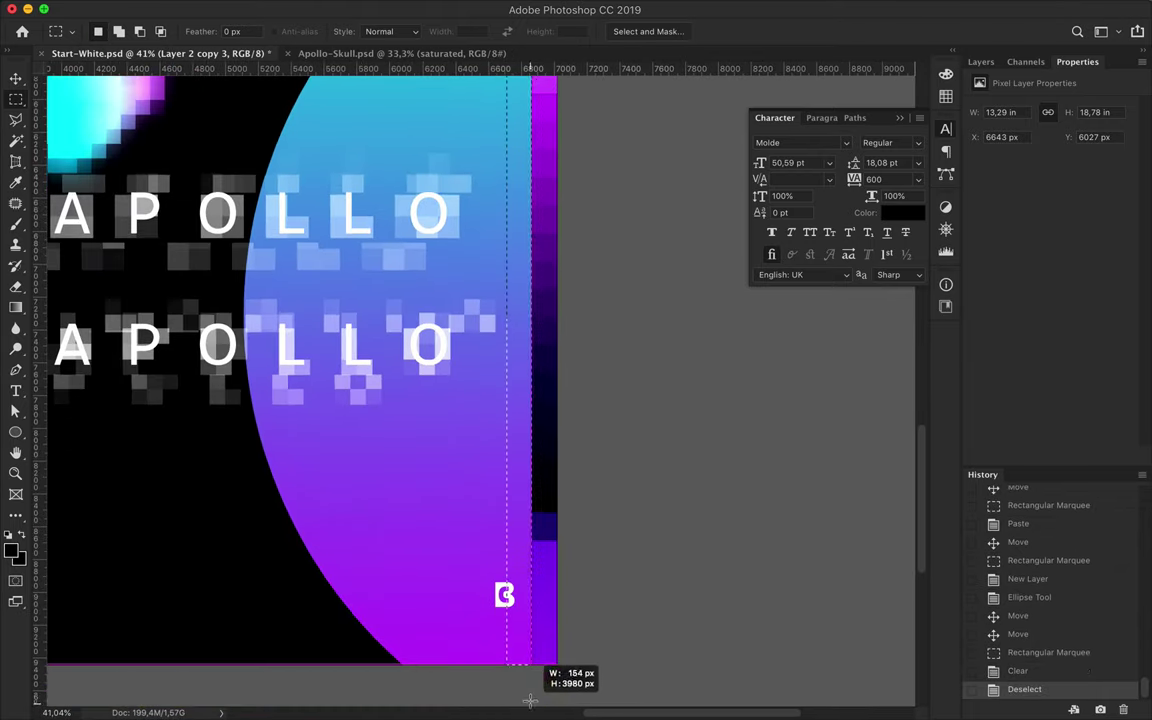
pyautogui.press('Delete')
pyautogui.hotkey('ctrl', 'd')
# Try a selection near the purple bar and undo the resulting changes
pyautogui.scroll(5, 531, 689)
pyautogui.moveTo(516, 310); pyautogui.dragTo(591, 350)
pyautogui.hotkey('ctrl', 'alt', 'z')
pyautogui.hotkey('ctrl', 'alt', 'z')
pyautogui.hotkey('ctrl', 'alt', 'z')
pyautogui.press('Right')
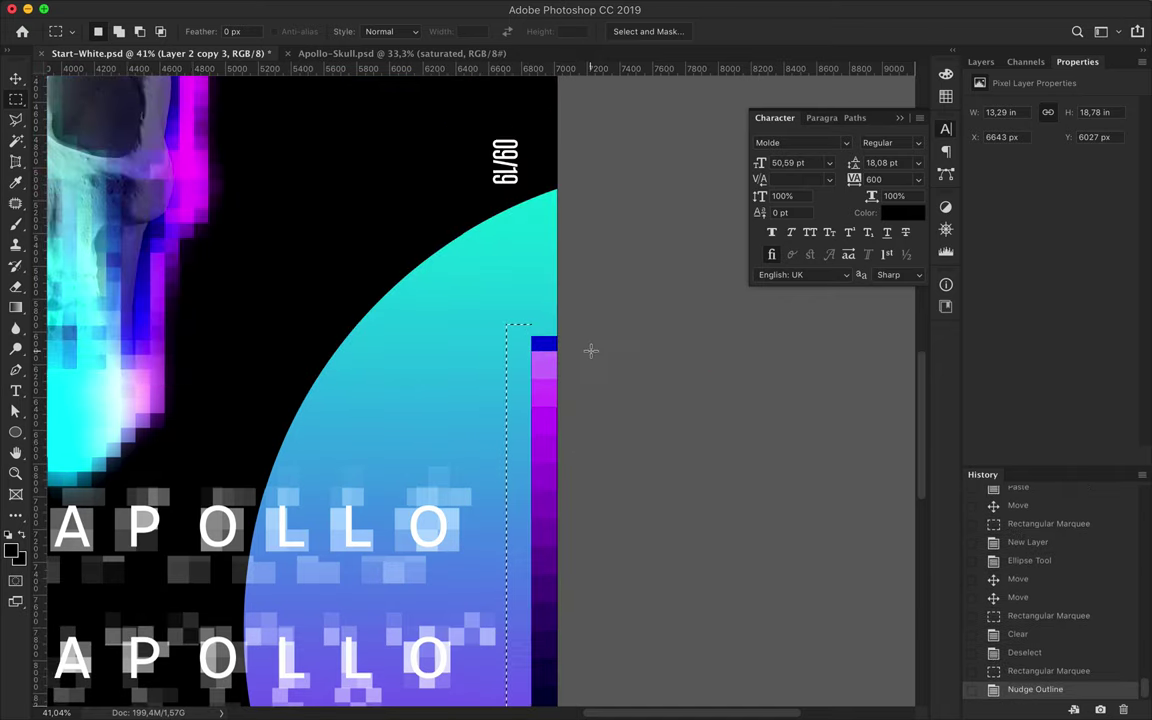
pyautogui.press('Delete')
pyautogui.hotkey('ctrl', 'z')
pyautogui.hotkey('ctrl', 'd')
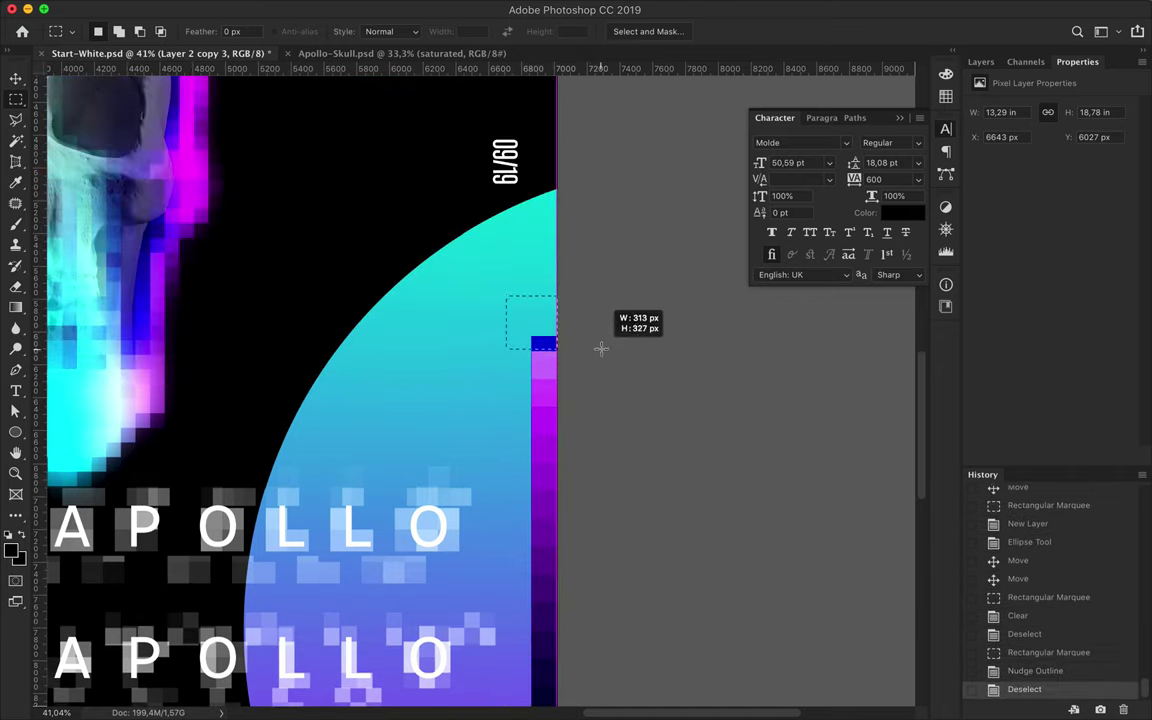
# Select and delete the blue block sitting on top of the purple bar
pyautogui.moveTo(506, 296); pyautogui.dragTo(600, 347)
pyautogui.press('Delete')
pyautogui.hotkey('ctrl', 'd')
pyautogui.hotkey('ctrl', 'z')
pyautogui.scroll(3, 542, 322)
pyautogui.hotkey('ctrl', 'alt', 'z')
pyautogui.press('Up')
pyautogui.press('Delete')
pyautogui.hotkey('ctrl', 'd')
pyautogui.hotkey('ctrl', 'z')
pyautogui.hotkey('ctrl', 'z')
pyautogui.press('Up')
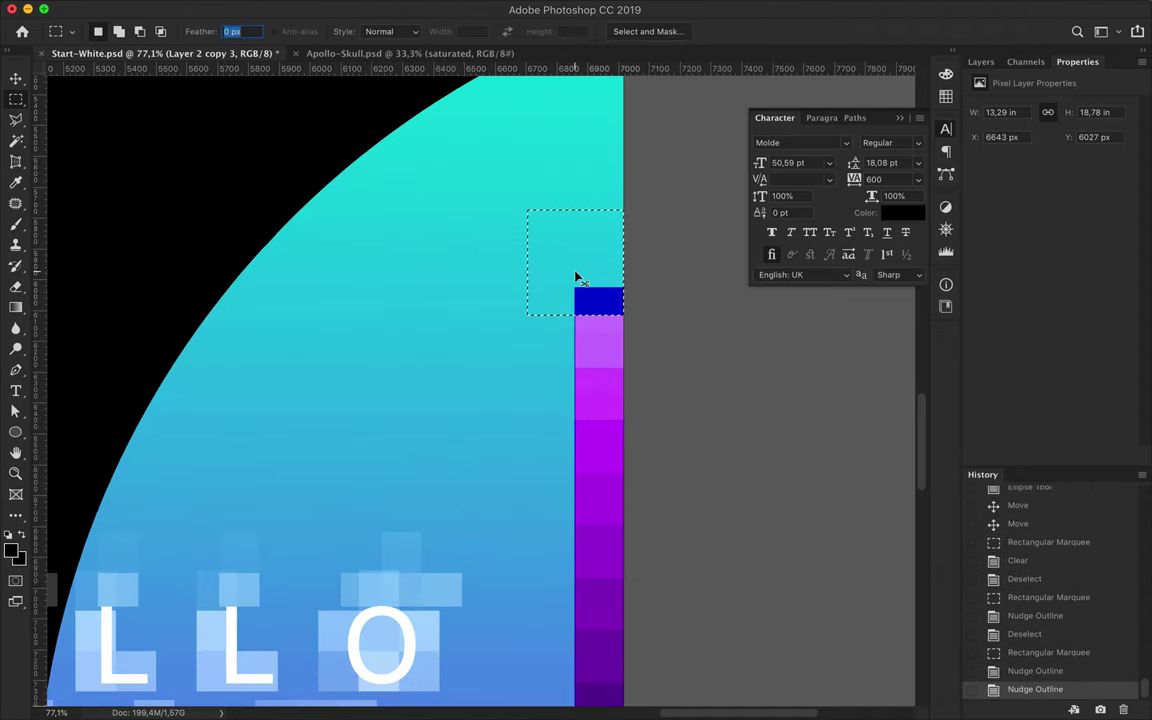
pyautogui.press('Delete')
pyautogui.hotkey('ctrl', 'd')
# Drag a copy of the grey pixel strip higher up on the poster
pyautogui.scroll(-3, 738, 395)
pyautogui.scroll(-2, 730, 406)
pyautogui.scroll(-1, 700, 320)
pyautogui.press('v')
pyautogui.moveTo(360, 300); pyautogui.dragTo(368, 397)
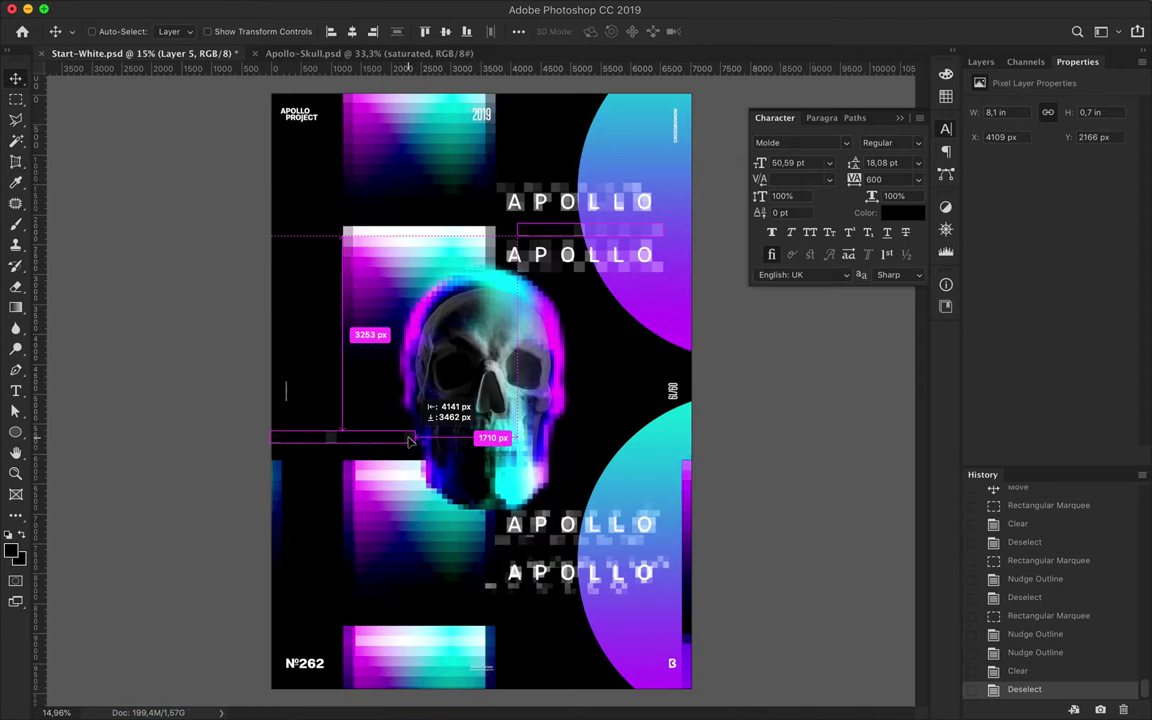
# Reorder and merge grey strip copies, placing one near the top left
pyautogui.click(981, 61)
pyautogui.hotkey('ctrl', ']')
pyautogui.hotkey('ctrl', ']')
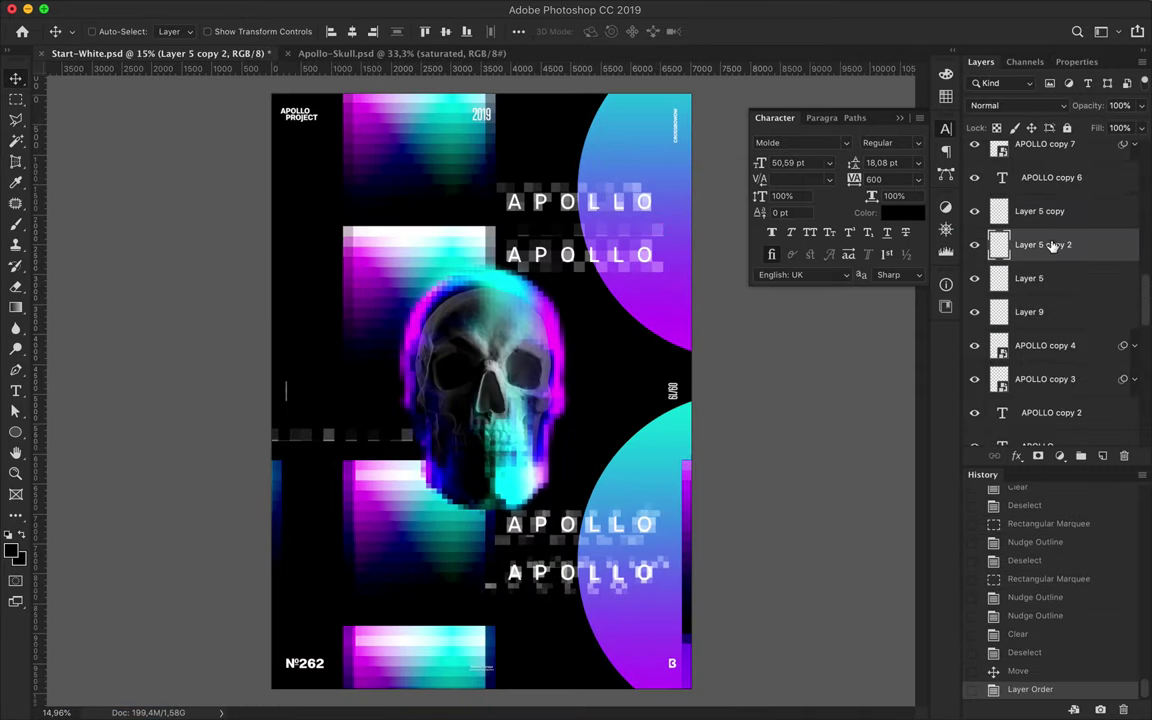
pyautogui.hotkey('ctrl', 'e')
pyautogui.moveTo(330, 435); pyautogui.dragTo(330, 408)
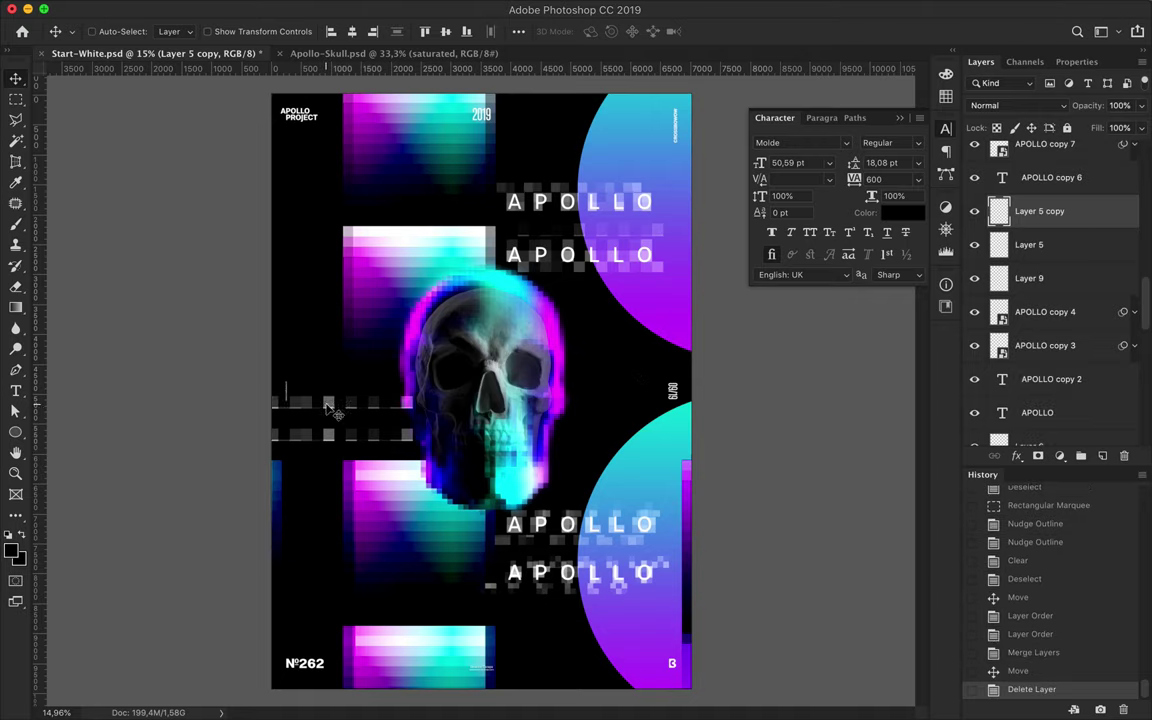
pyautogui.keyDown('ctrl'); pyautogui.click(643, 265); pyautogui.keyUp('ctrl')
pyautogui.moveTo(400, 420); pyautogui.dragTo(400, 190)
pyautogui.moveTo(1053, 288); pyautogui.dragTo(1053, 295)
pyautogui.hotkey('ctrl', 'e')
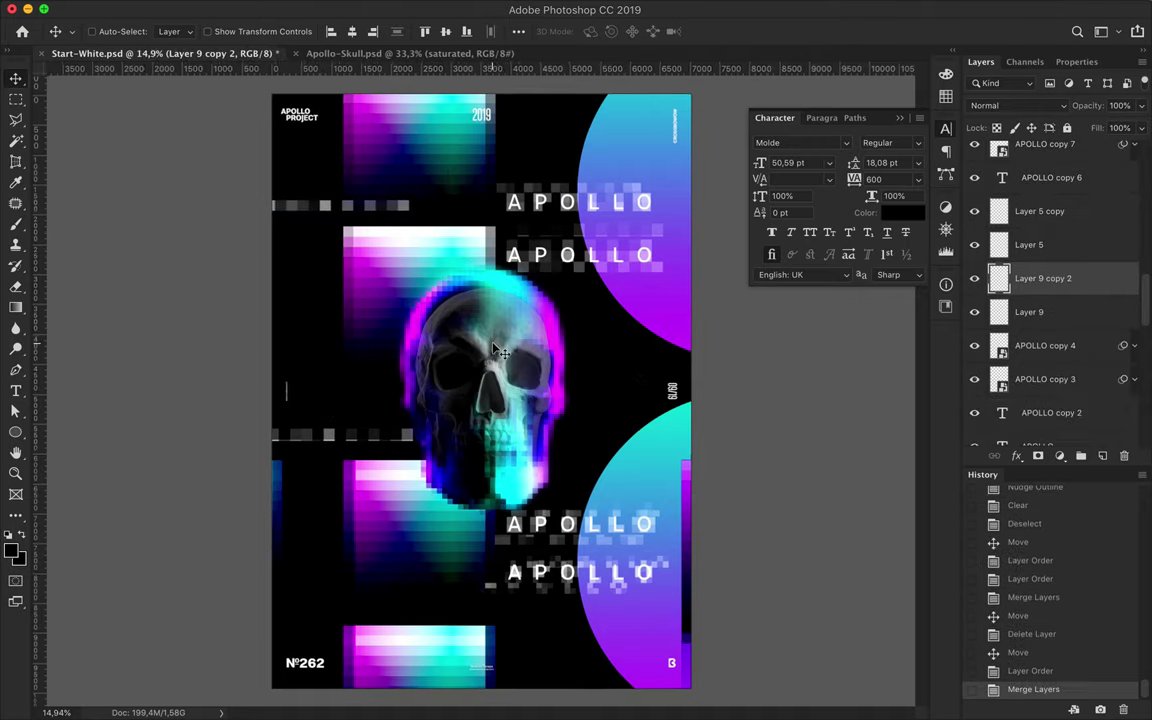
# Add and merge strip copies near the bottom, offsetting one to vary the mosaic
pyautogui.moveTo(400, 435); pyautogui.dragTo(422, 622)
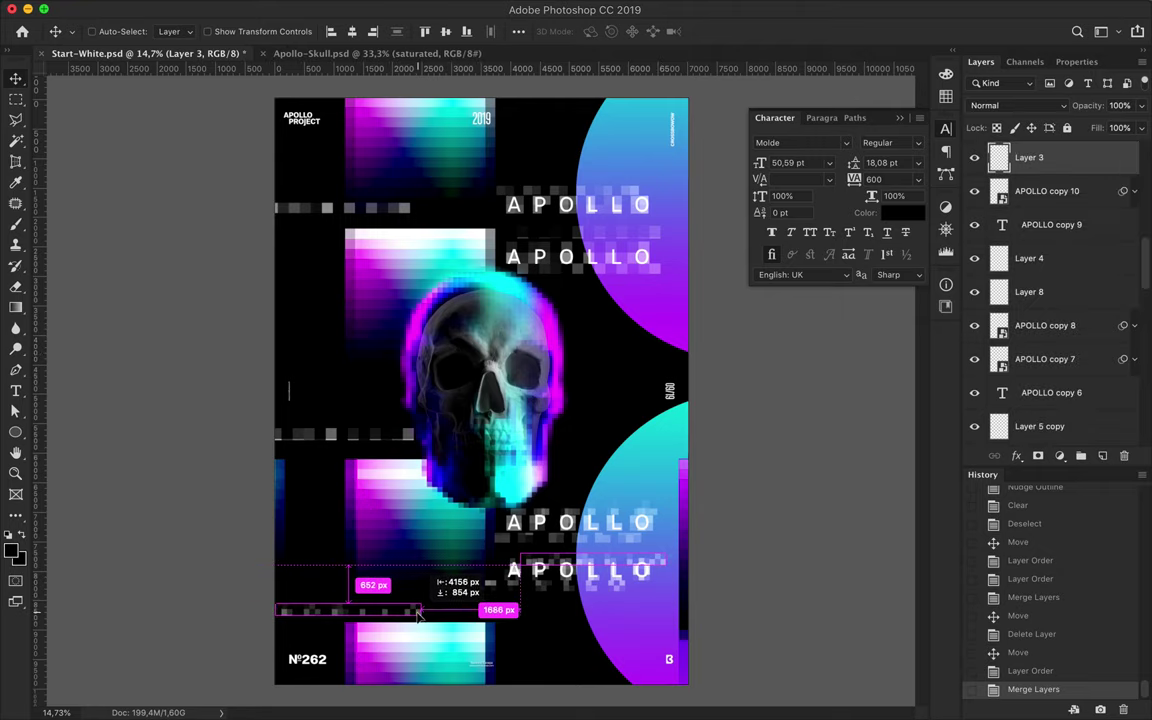
pyautogui.moveTo(1075, 157); pyautogui.dragTo(1075, 175)
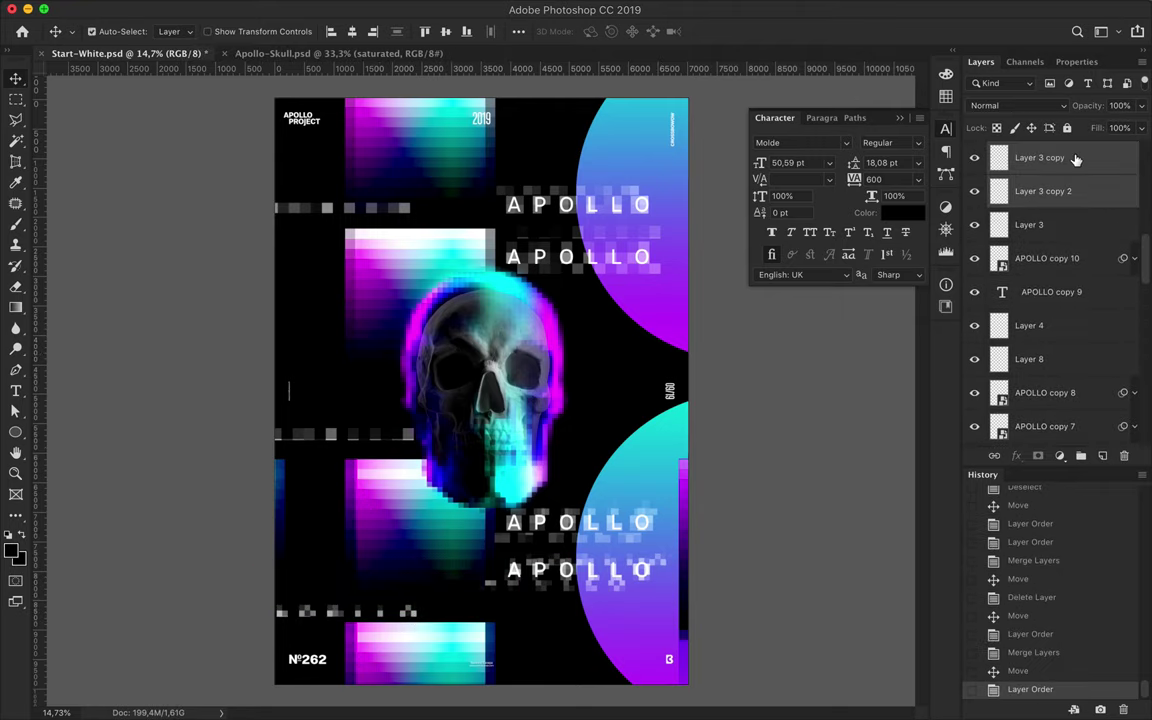
pyautogui.hotkey('ctrl', 'e')
pyautogui.moveTo(420, 613); pyautogui.dragTo(425, 430)
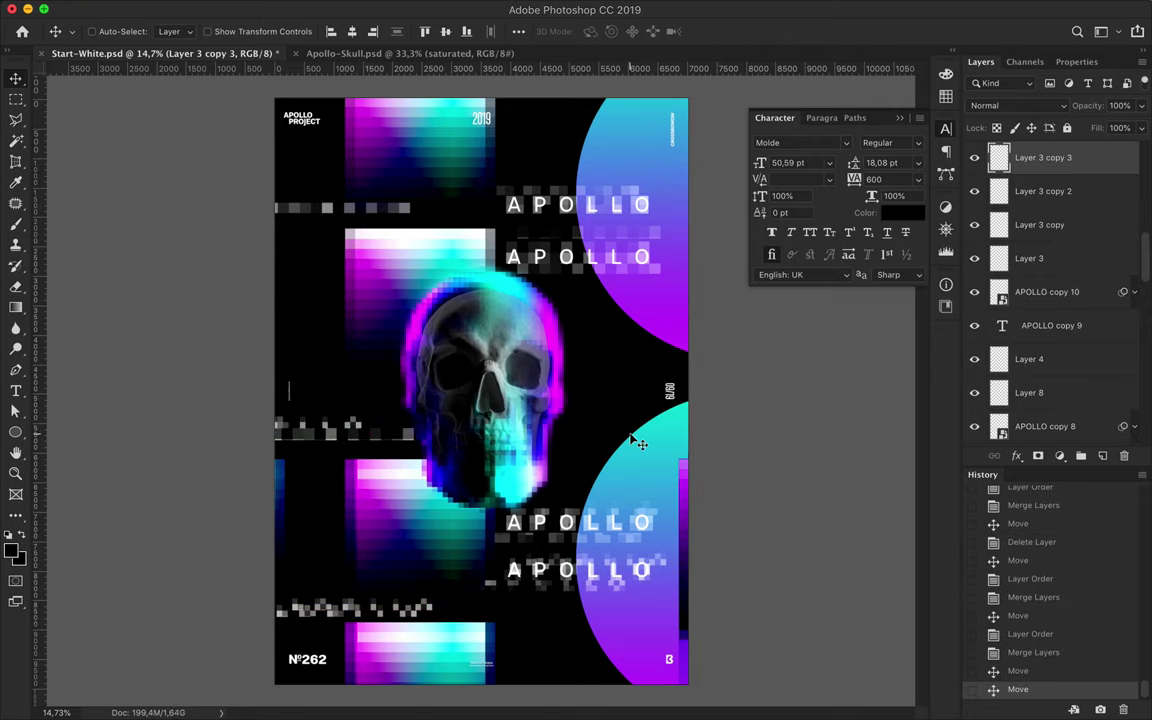
pyautogui.press('m')
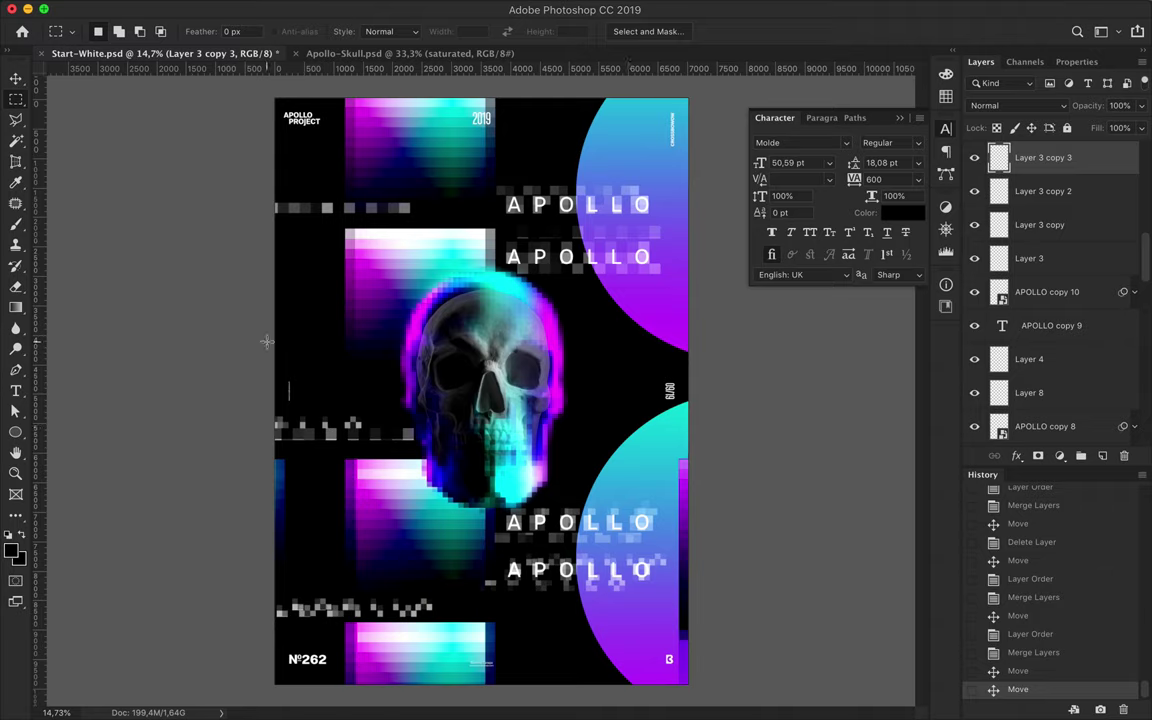
pyautogui.moveTo(266, 342); pyautogui.dragTo(364, 347)
pyautogui.hotkey('ctrl', 'd')
# Delete the stray ellipse and draw a thin white-filled bar left of the skull
pyautogui.press('u')
pyautogui.press('Delete')
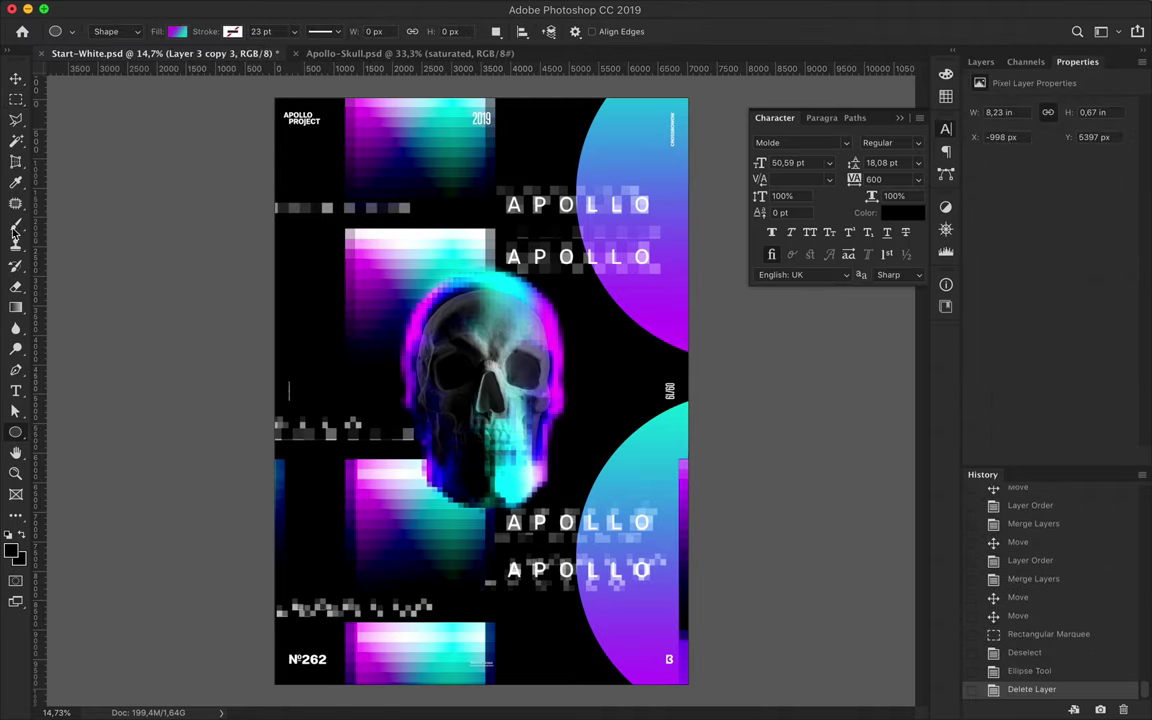
pyautogui.rightClick(21, 441)
pyautogui.click(70, 388)
pyautogui.moveTo(316, 355); pyautogui.dragTo(398, 357)
pyautogui.click(177, 31)
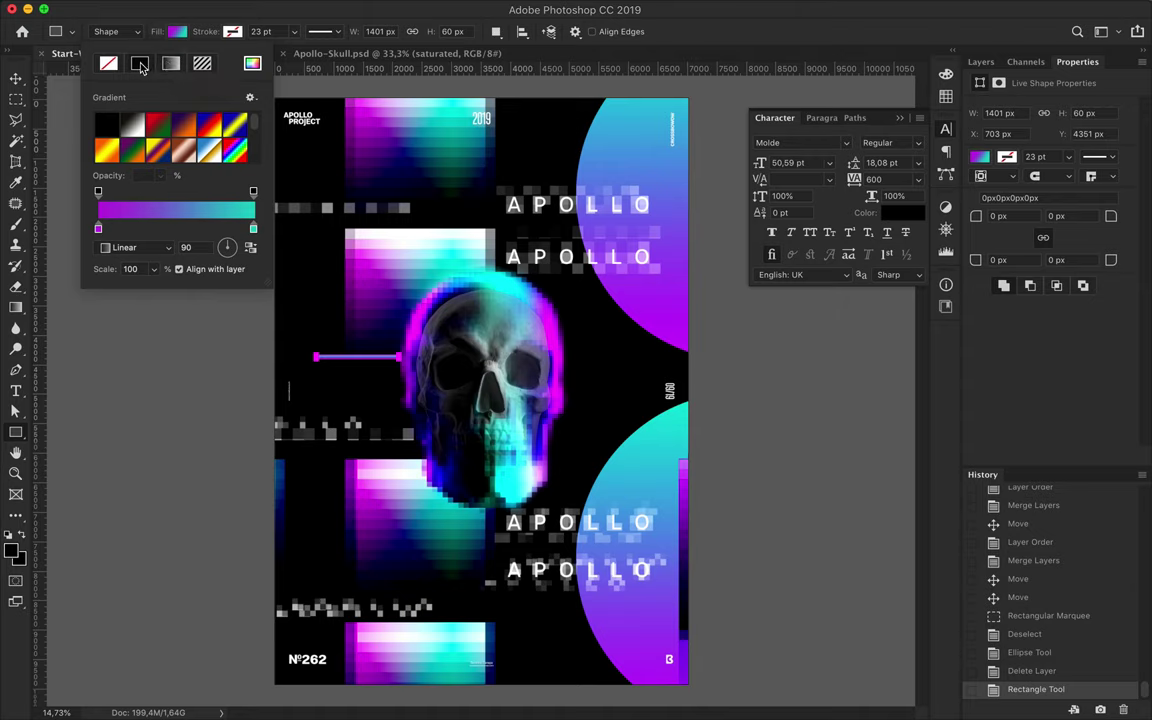
pyautogui.click(140, 63)
pyautogui.click(100, 100)
# Scatter white bar copies at the top right, left edge, bottom and skull, removing extras
pyautogui.press('v')
pyautogui.moveTo(358, 357)
pyautogui.mouseDown()
pyautogui.moveTo(628, 428)
pyautogui.moveTo(340, 540)
pyautogui.moveTo(556, 634)
pyautogui.moveTo(338, 205)
pyautogui.moveTo(275, 181)
pyautogui.moveTo(610, 141)
pyautogui.moveTo(612, 400)
pyautogui.moveTo(620, 136)
pyautogui.moveTo(591, 130)
pyautogui.mouseUp()
pyautogui.moveTo(325, 540); pyautogui.dragTo(255, 528)
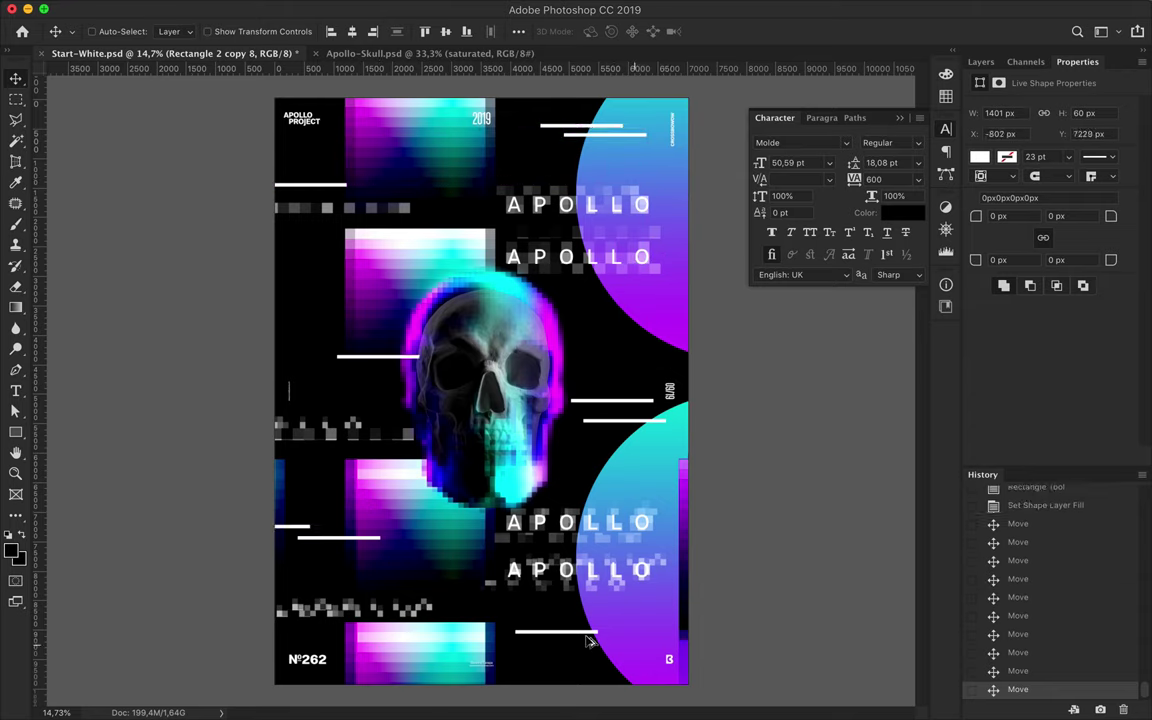
pyautogui.moveTo(568, 637)
pyautogui.mouseDown()
pyautogui.moveTo(590, 643)
pyautogui.moveTo(556, 661)
pyautogui.mouseUp()
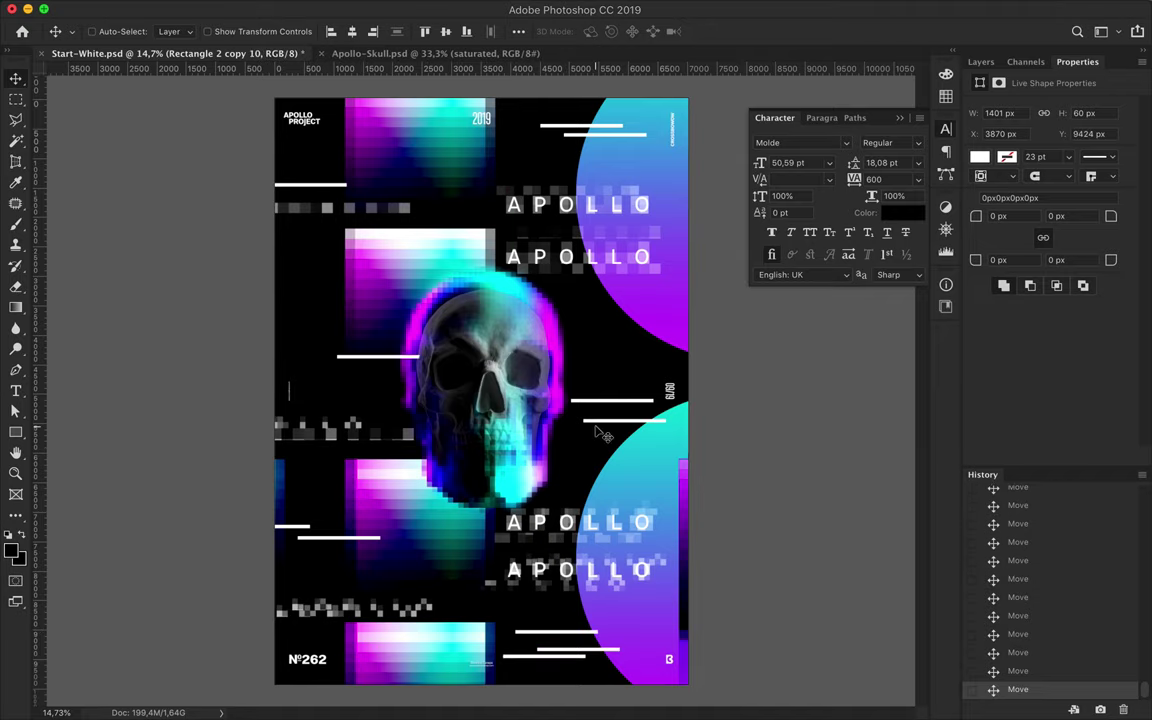
pyautogui.moveTo(340, 358)
pyautogui.mouseDown()
pyautogui.moveTo(311, 365)
pyautogui.moveTo(352, 407)
pyautogui.mouseUp()
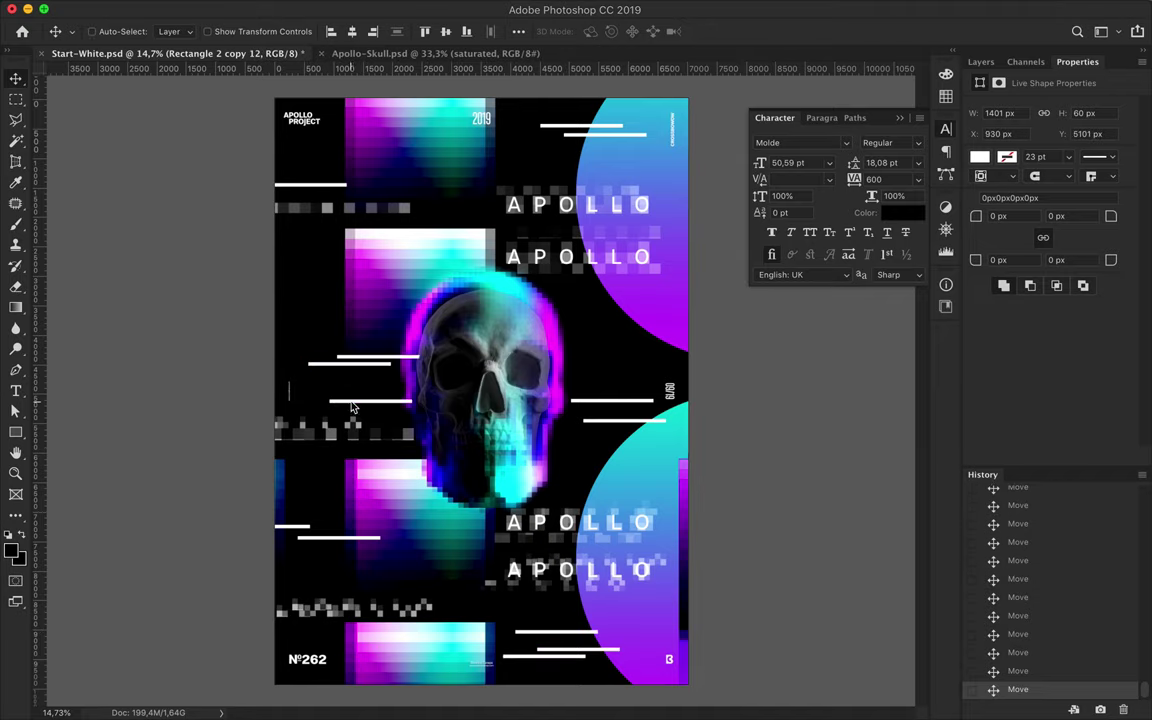
pyautogui.hotkey('ctrl', 'z')
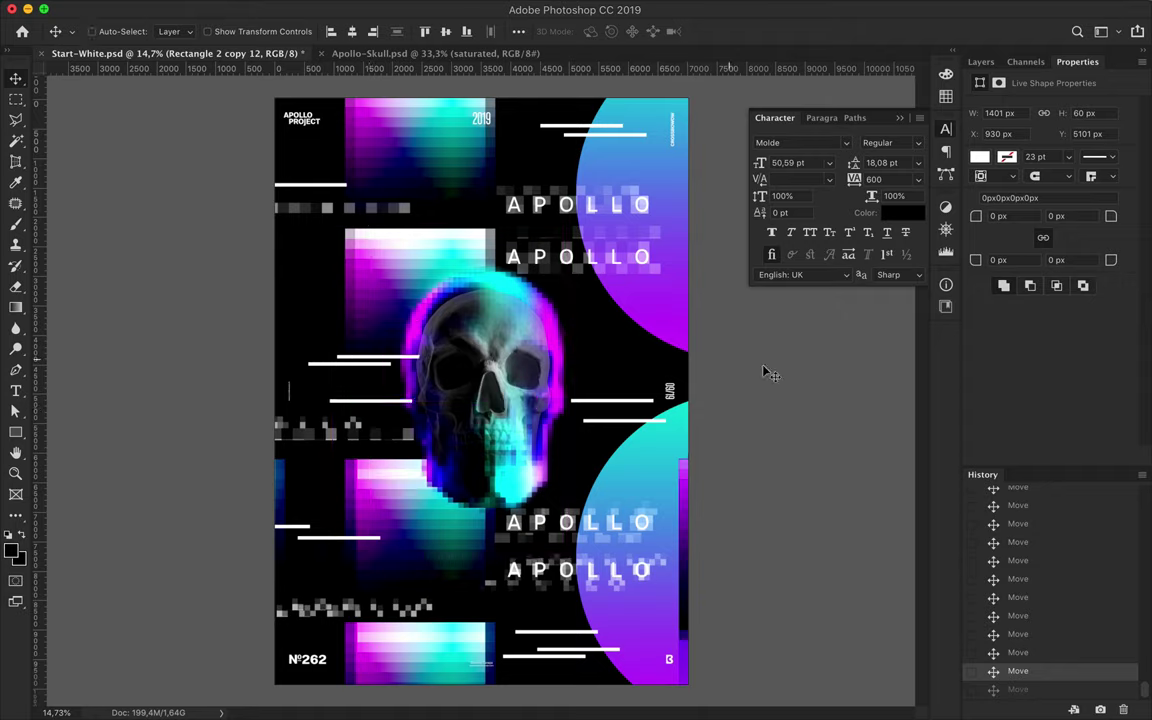
pyautogui.press('Delete')
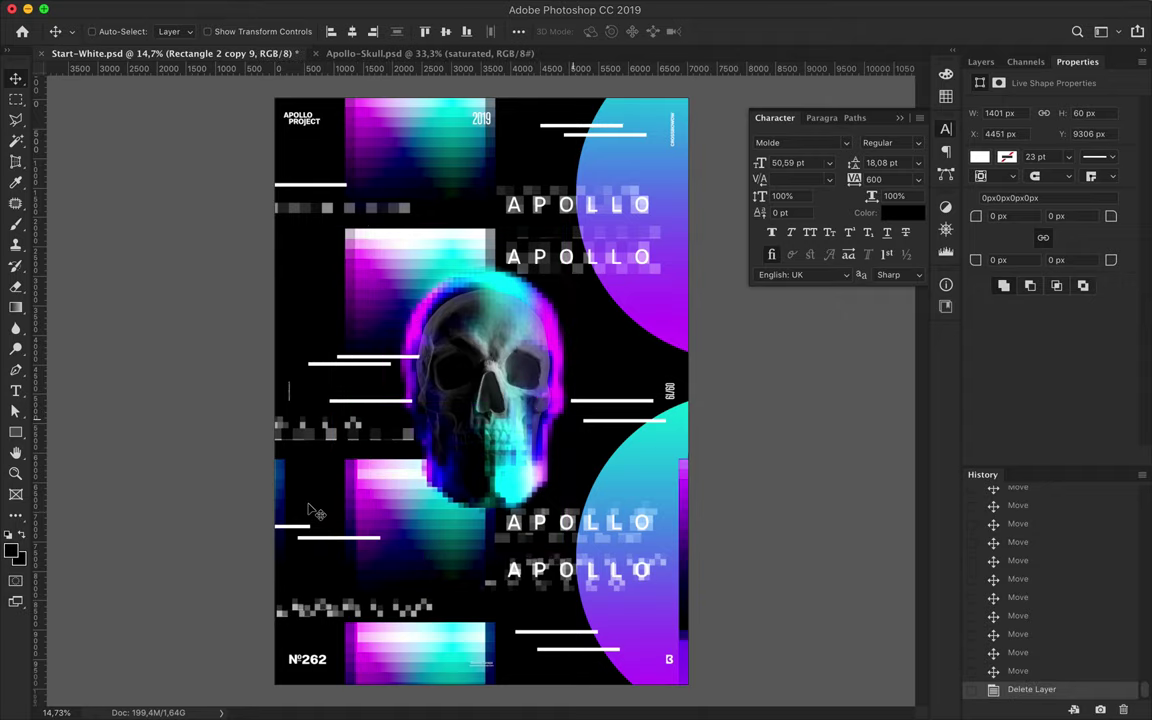